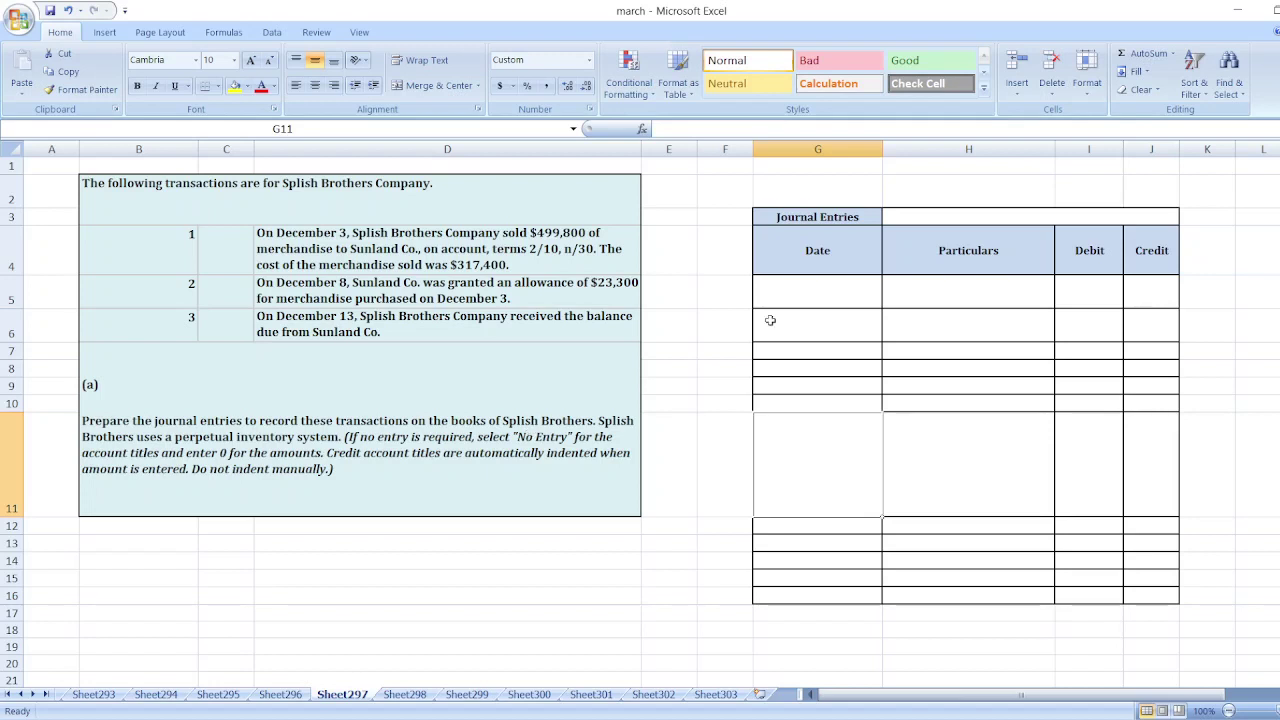
- Enter the date December 3 in G5 and the account title Accounts Receivables in H5
click(845, 285)
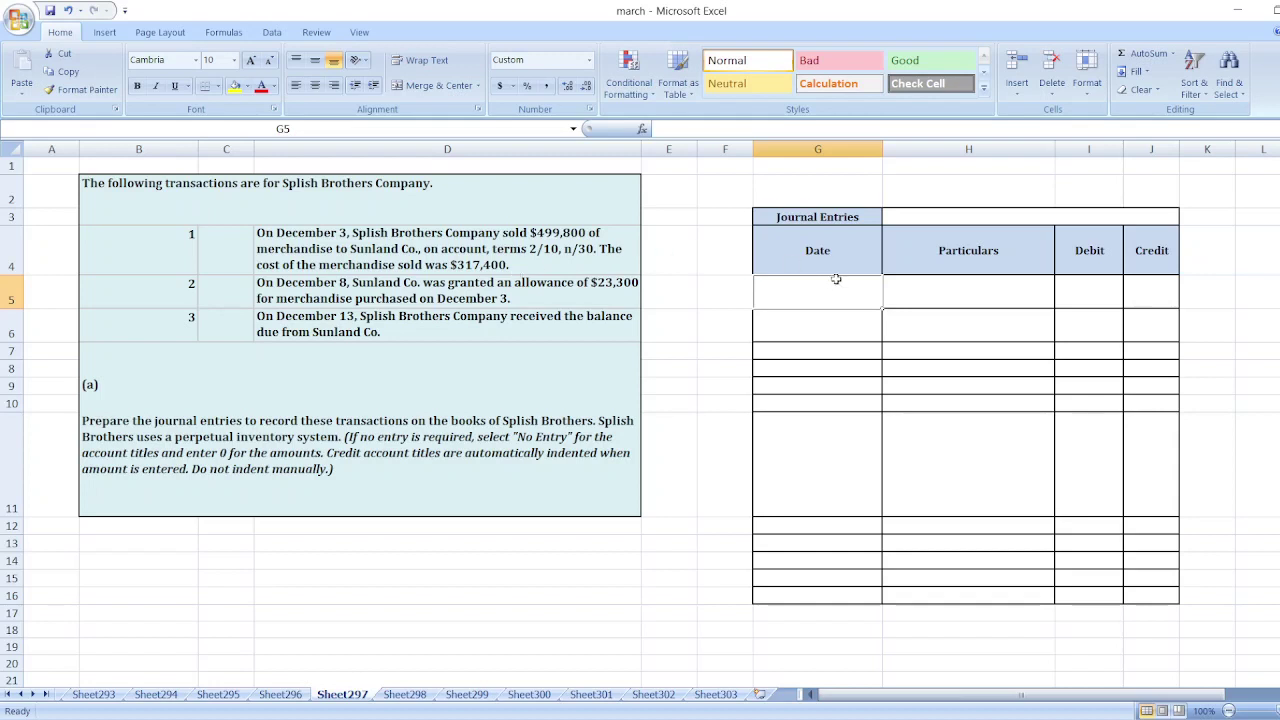
text(Dec)
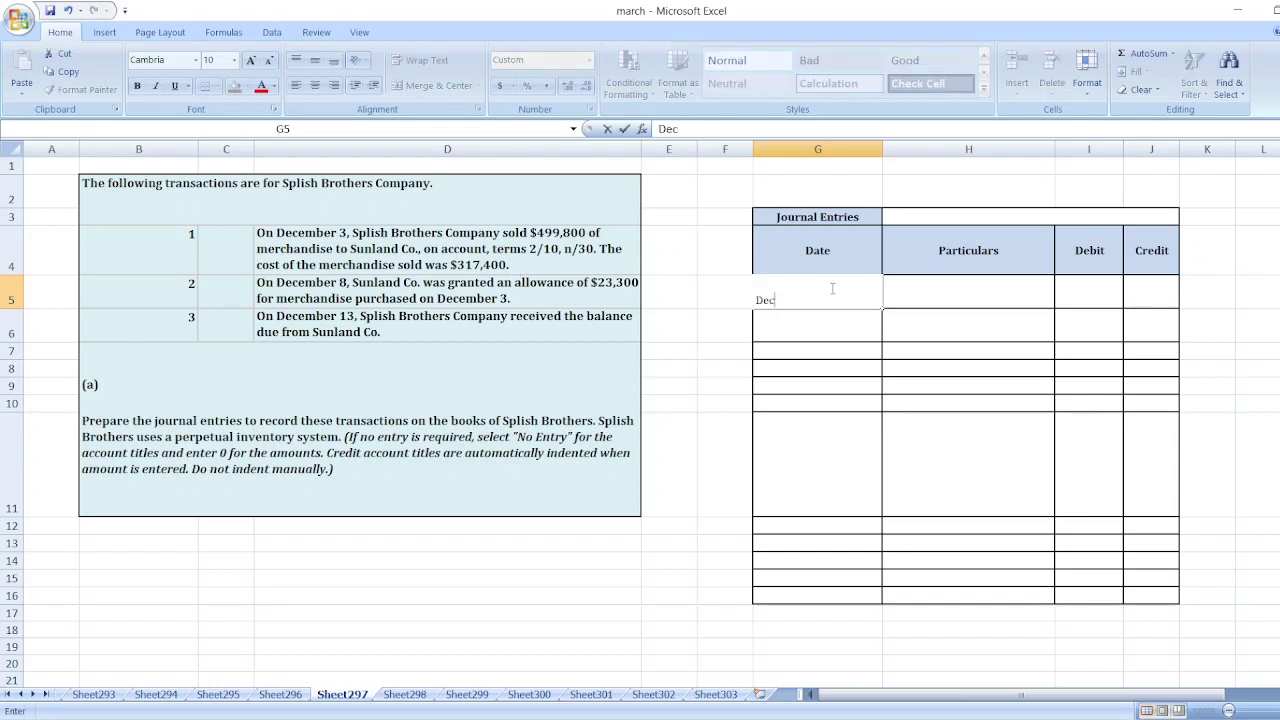
text(ember 3)
key(Tab)
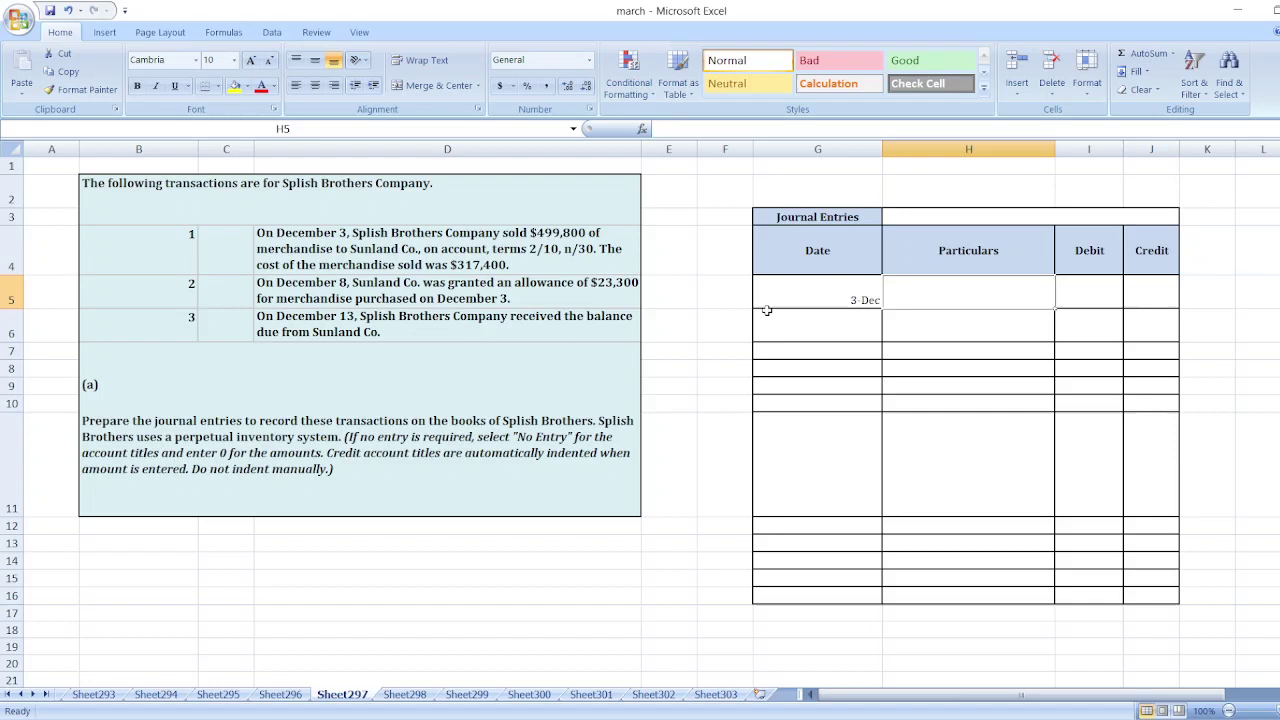
text(A)
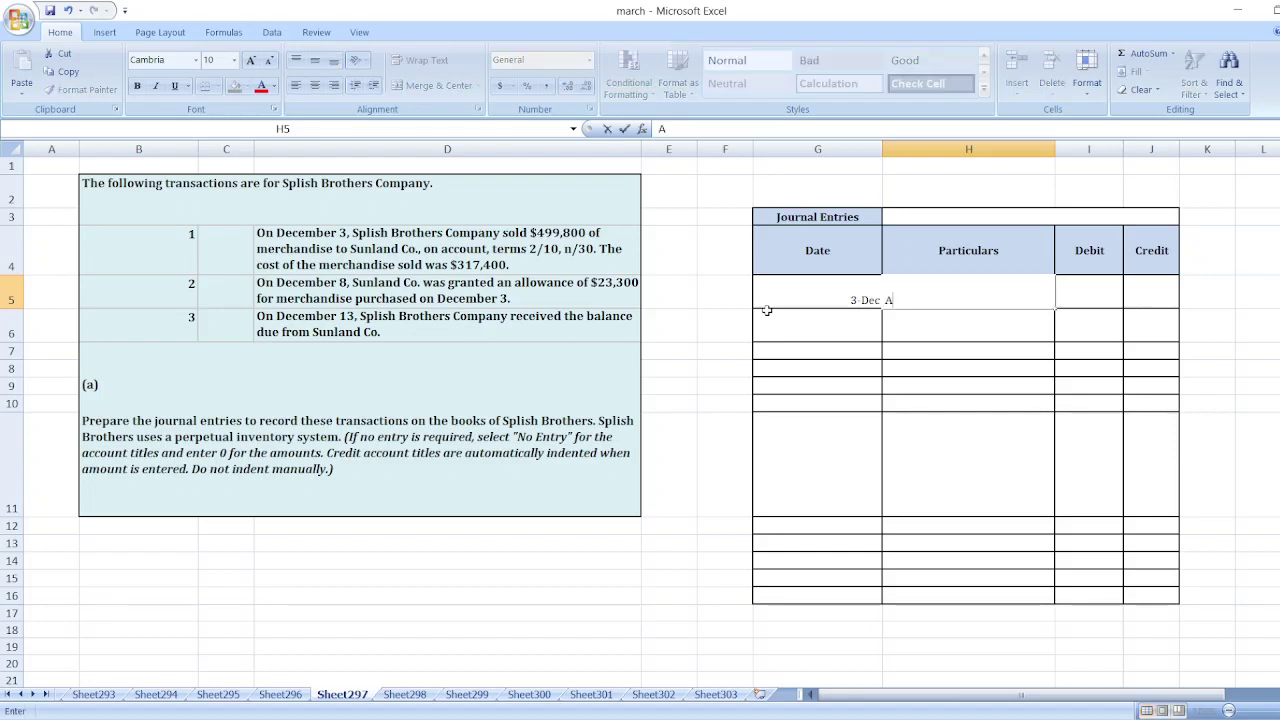
text(ccounts Receiva)
text(ble)
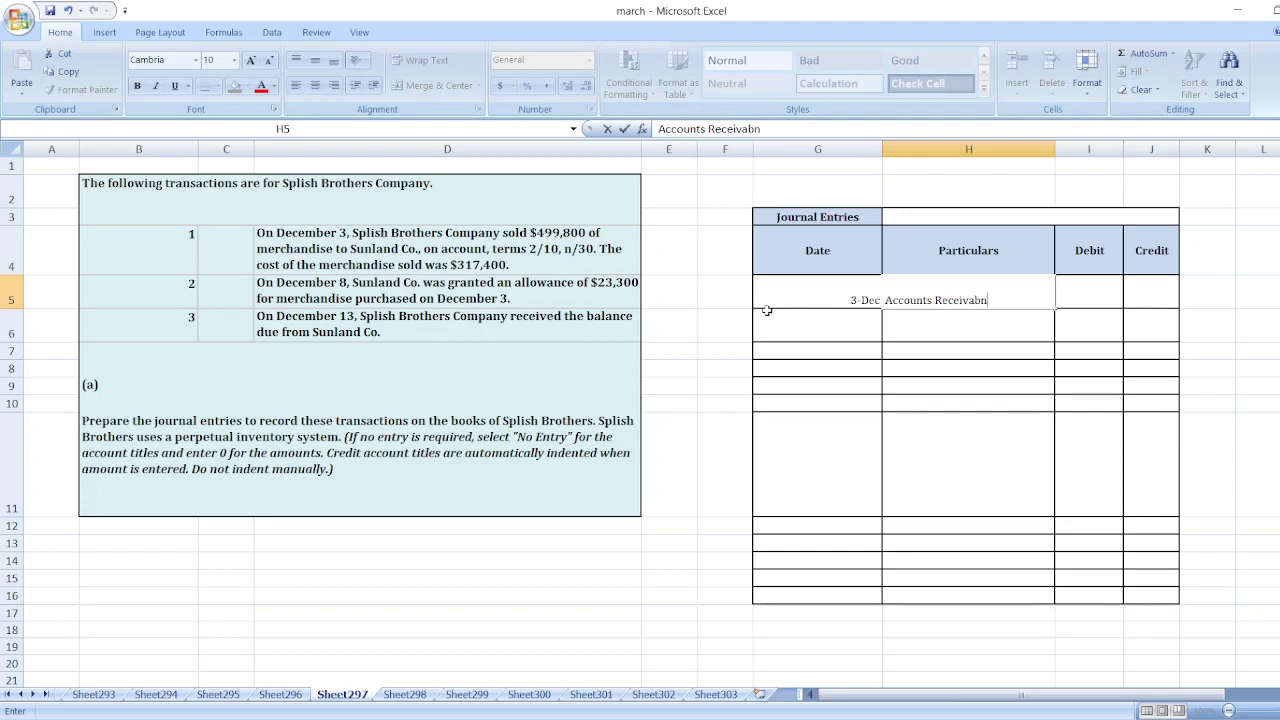
key(BackSpace)
text(es)
key(Return)
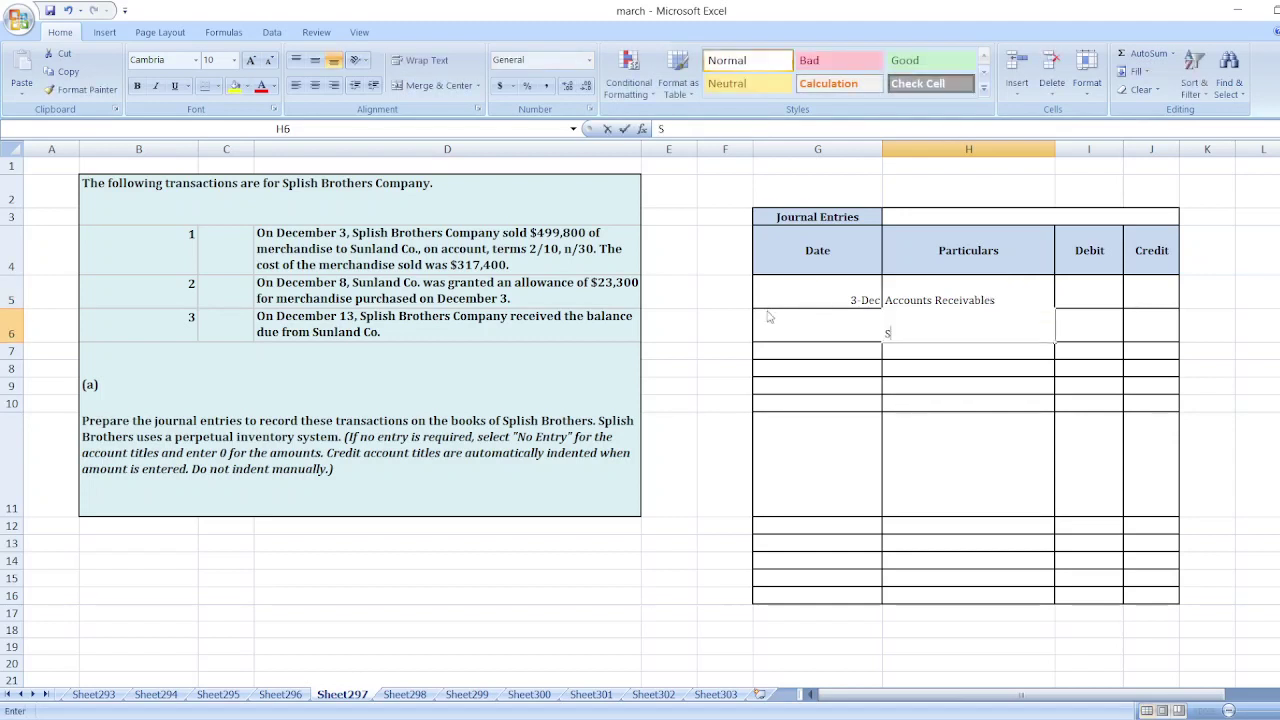
- Enter Sales Revenue in H6 as the credited account of the December 3 sale
text(Sal)
key(BackSpace)
text(les Revenue)
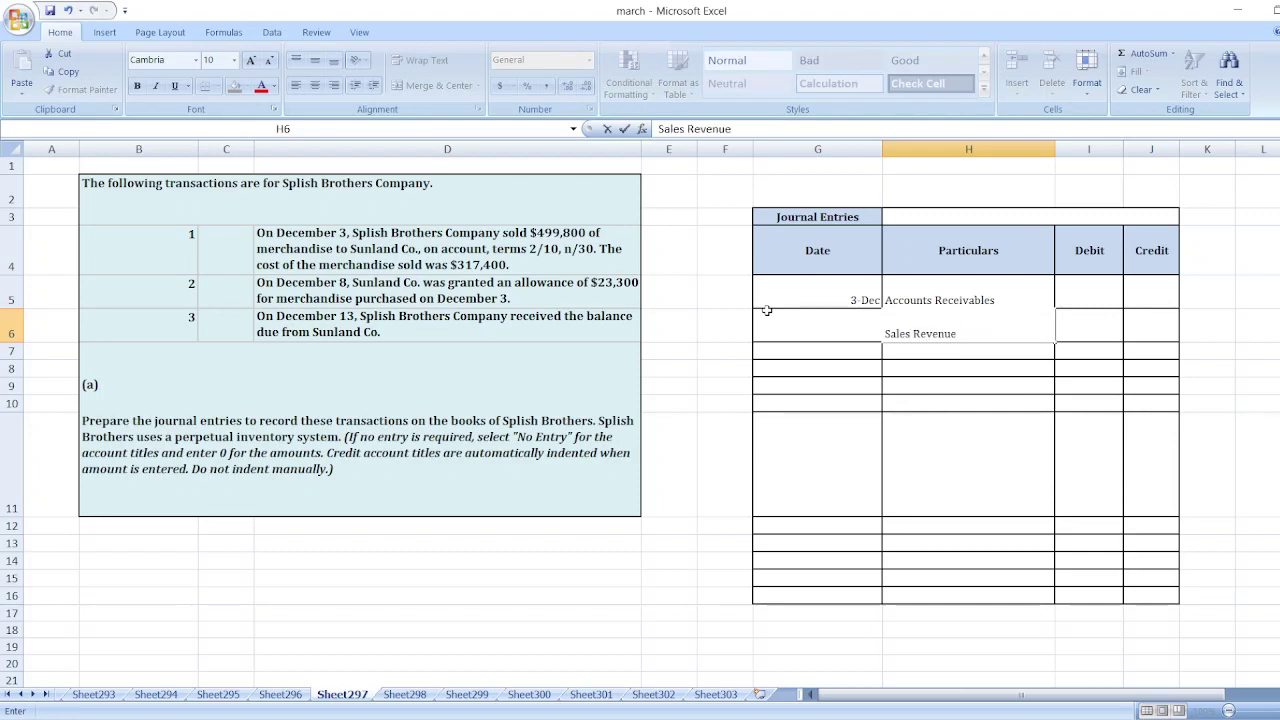
key(Tab)
- Enter $499,800 as the Accounts Receivables debit in I5 and as the Sales Revenue credit in J6
key(Up)
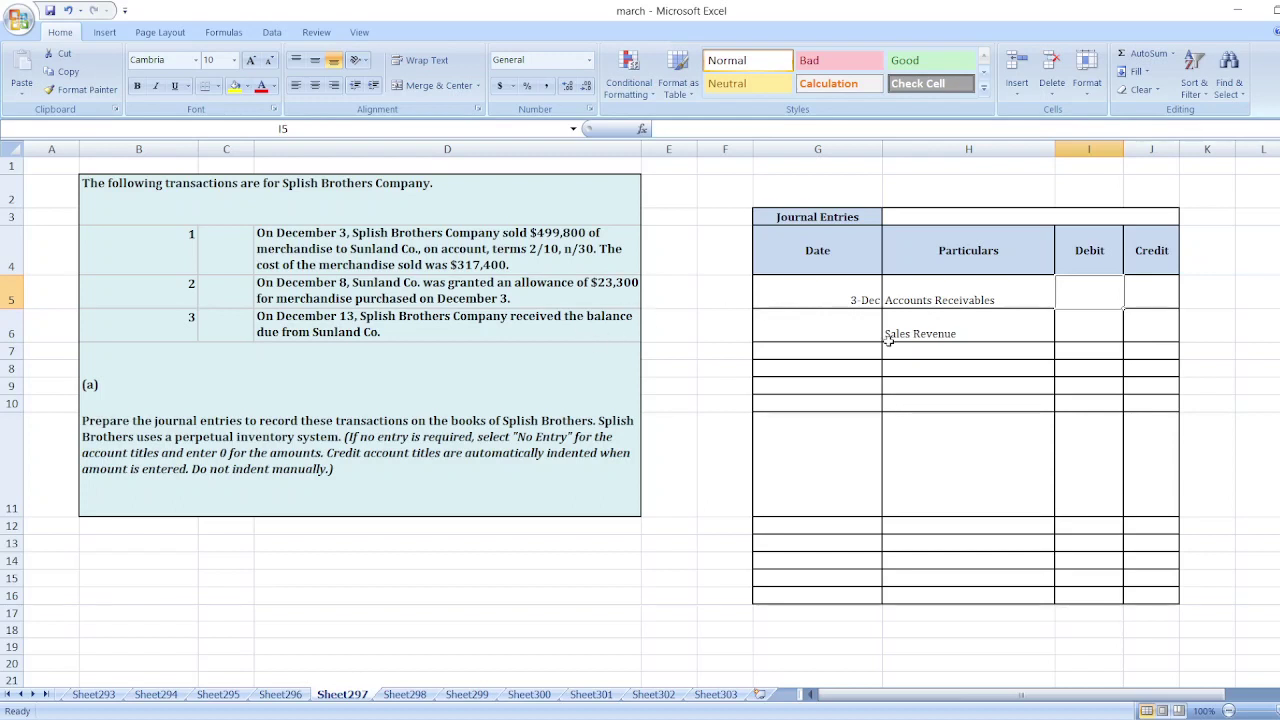
text($4)
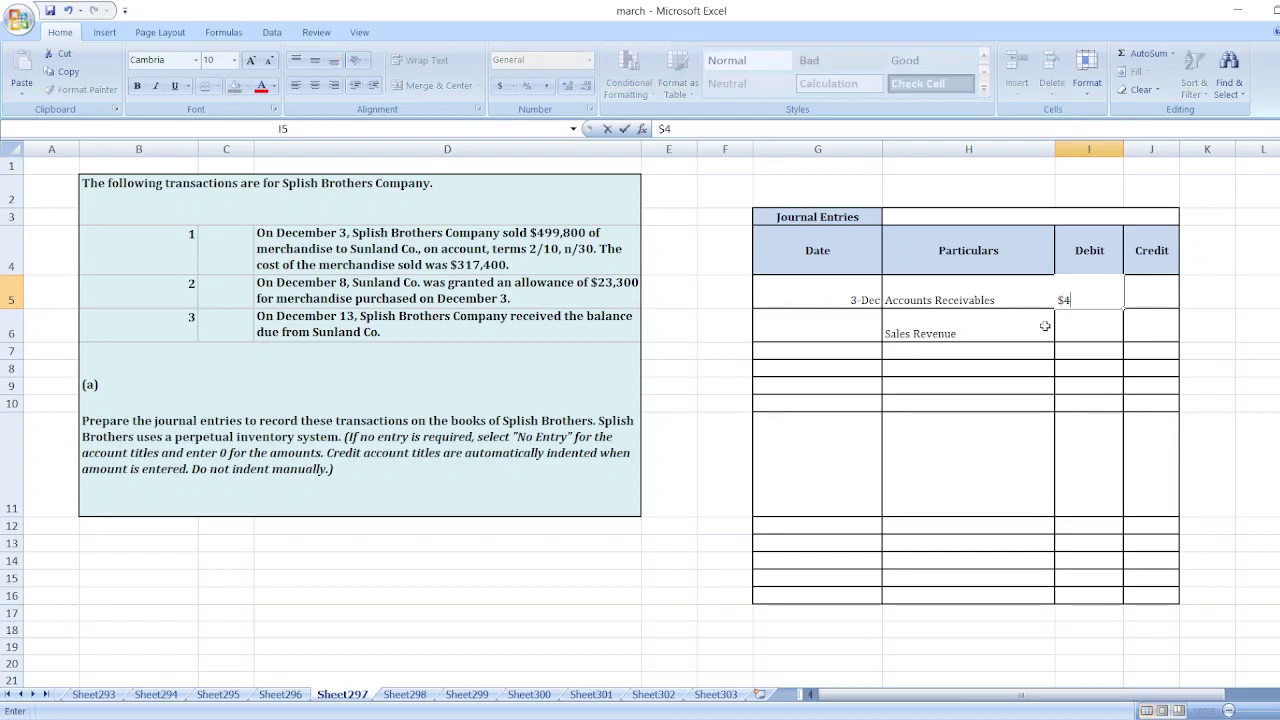
text(9)
key(BackSpace)
text(99800)
key(Return)
key(Right)
text($4)
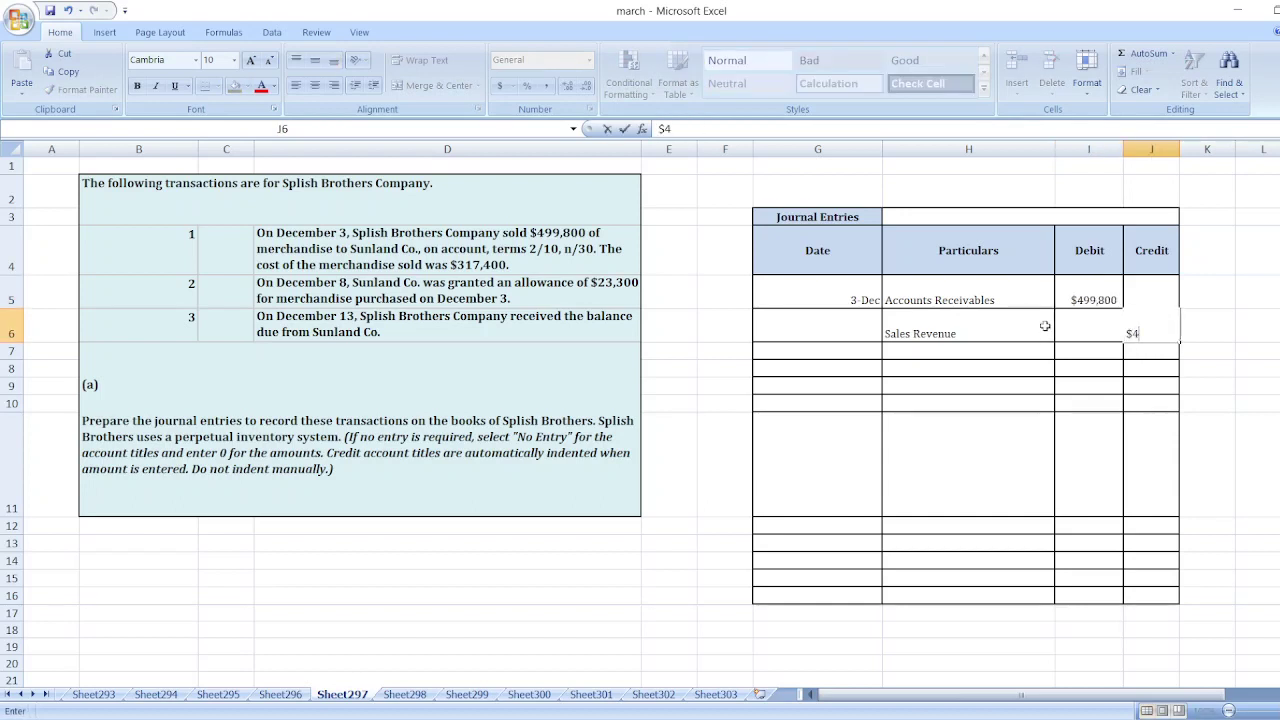
text(99,800)
key(Return)
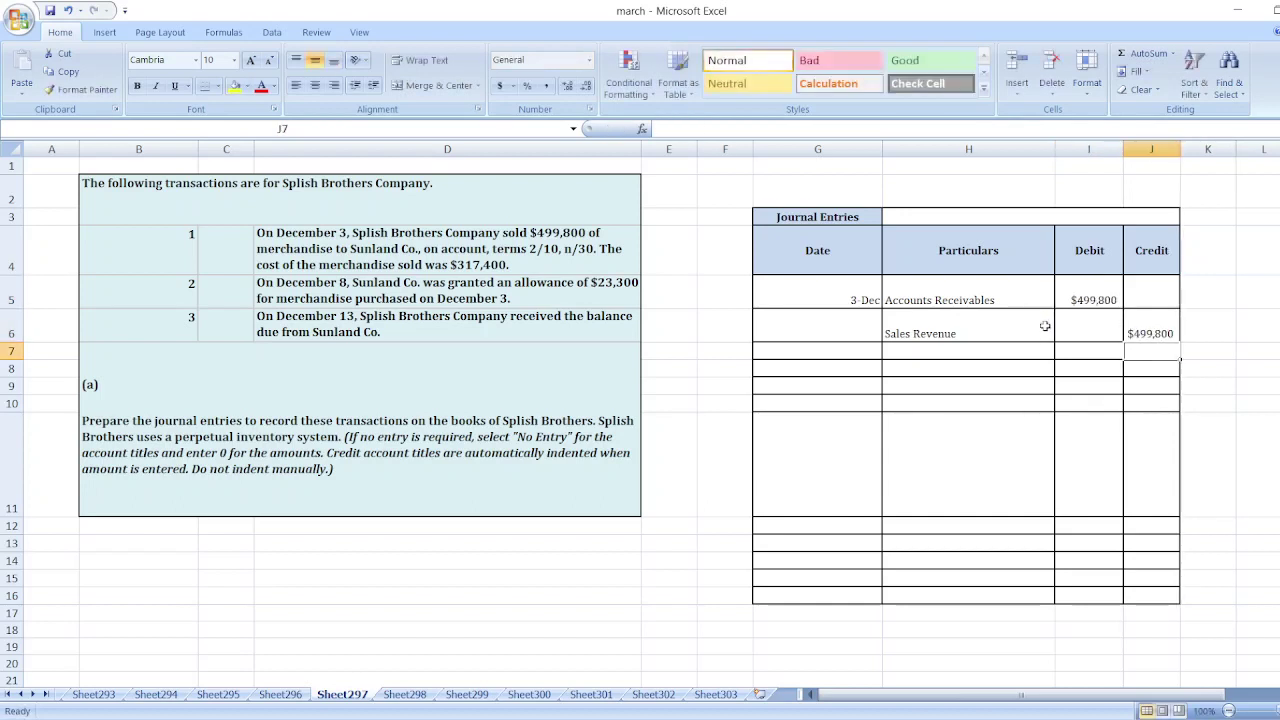
- Set up a second entry dated December 3 in G8, with Cost of Goods Sold in H8 and Inventory in H9
click(845, 368)
text(D)
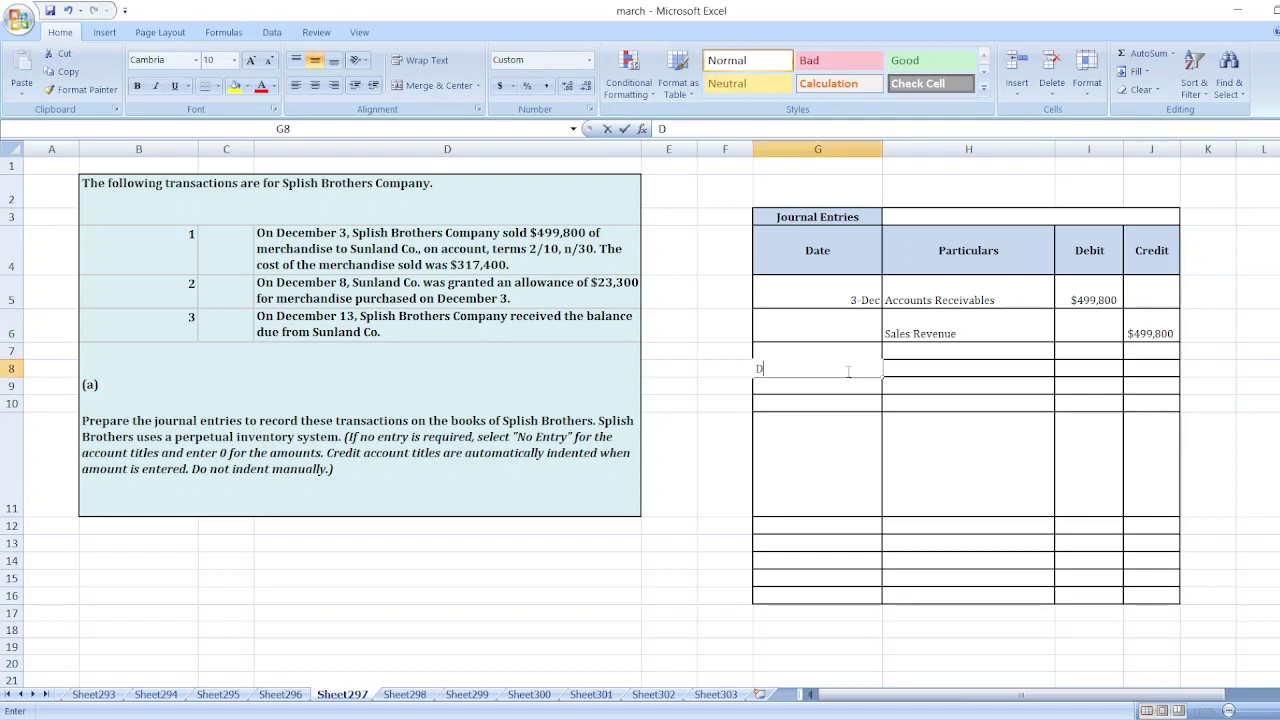
text(ecember 3)
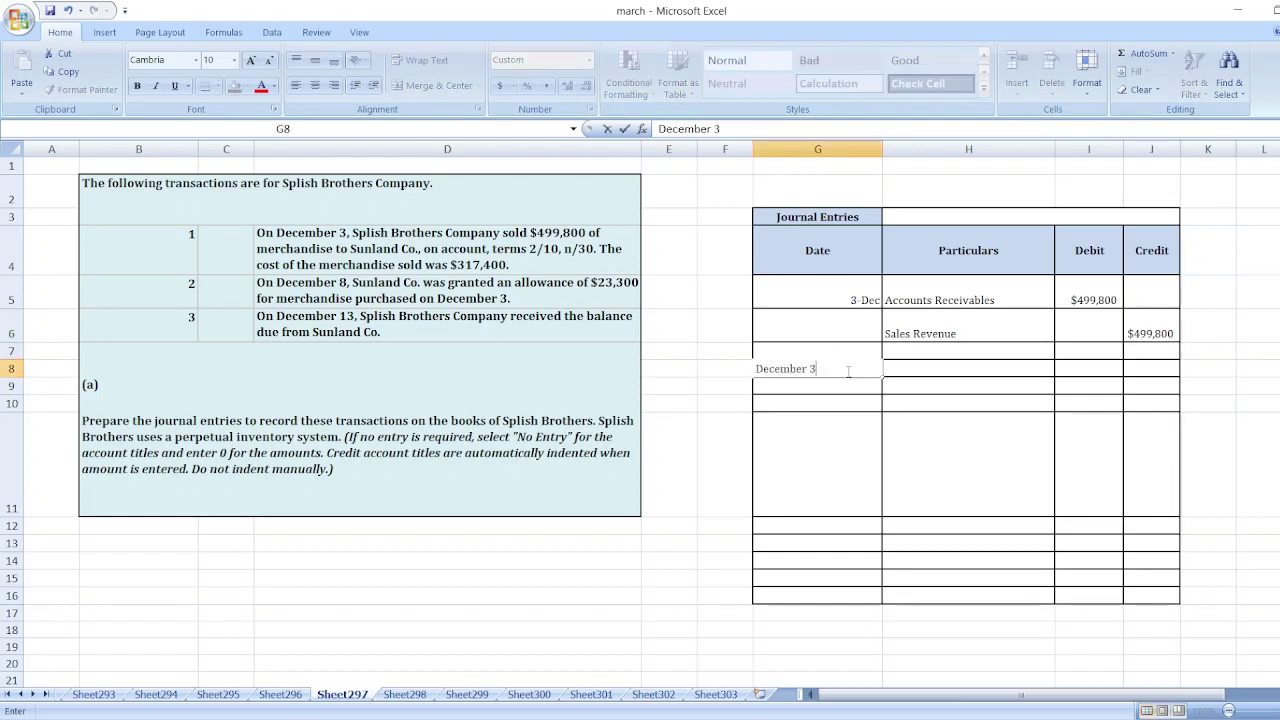
key(Return)
key(Right)
key(Up)
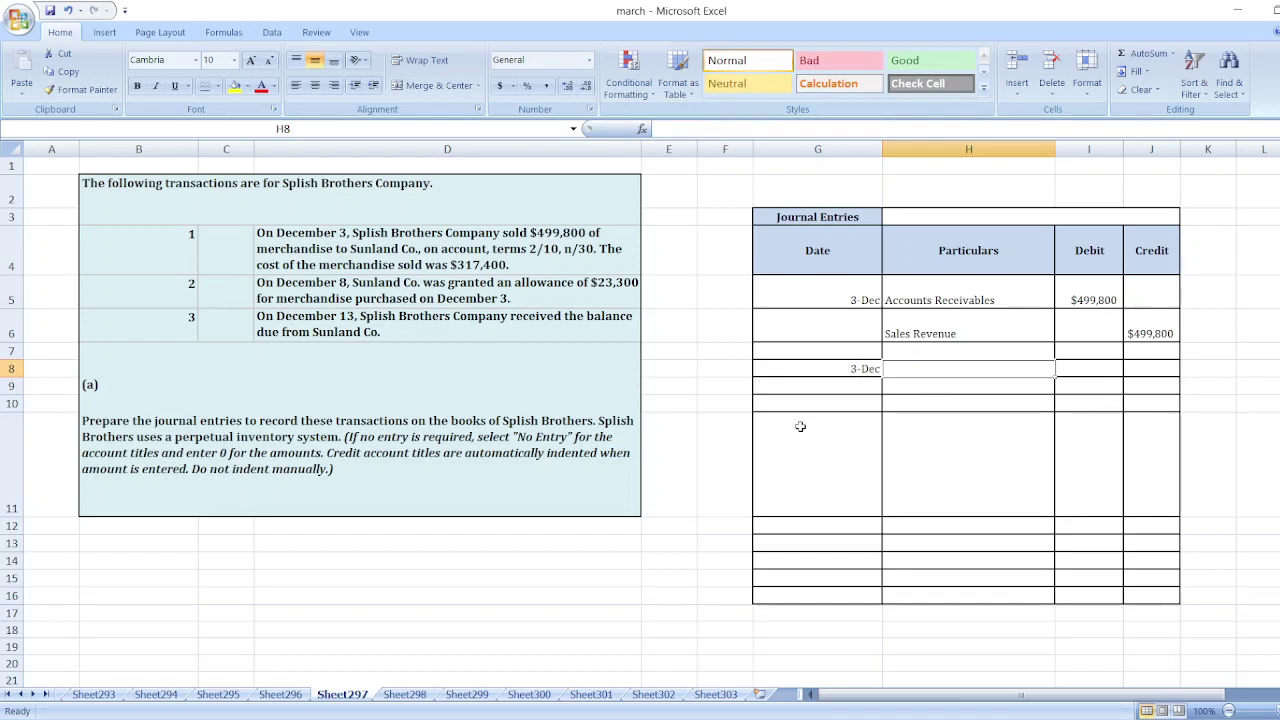
text(Cost o)
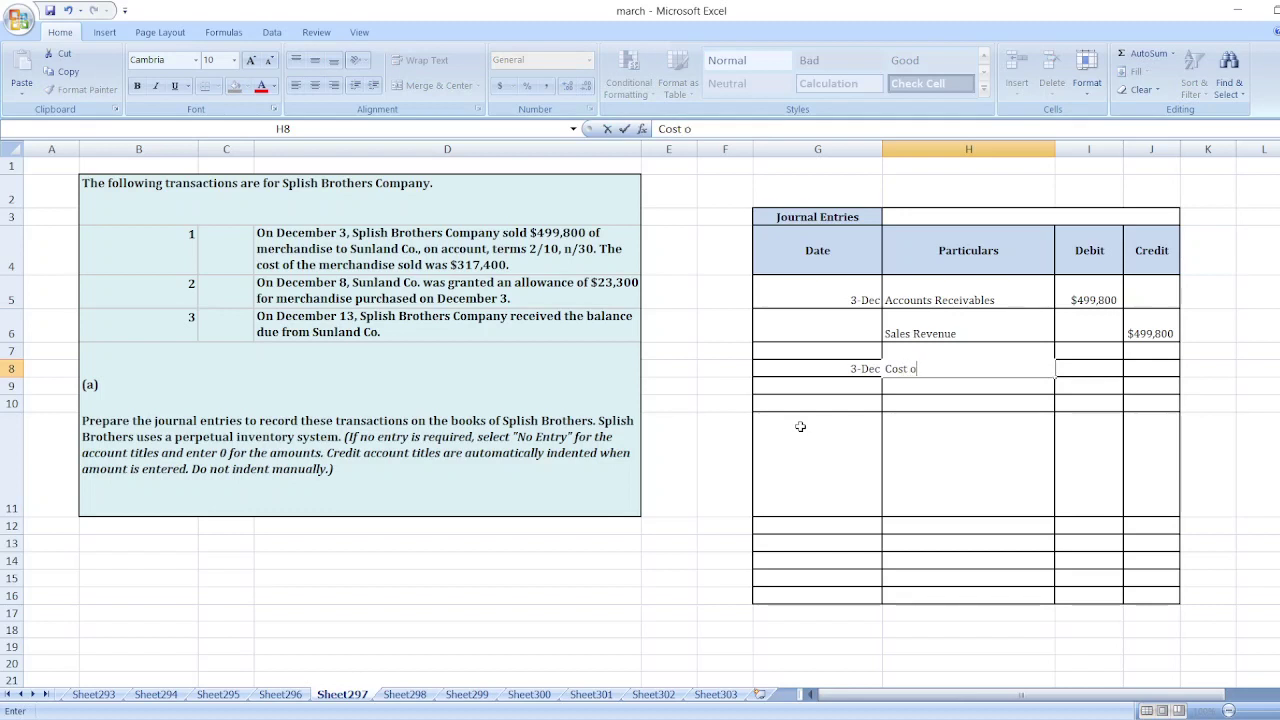
text(f Goods Sold)
key(Return)
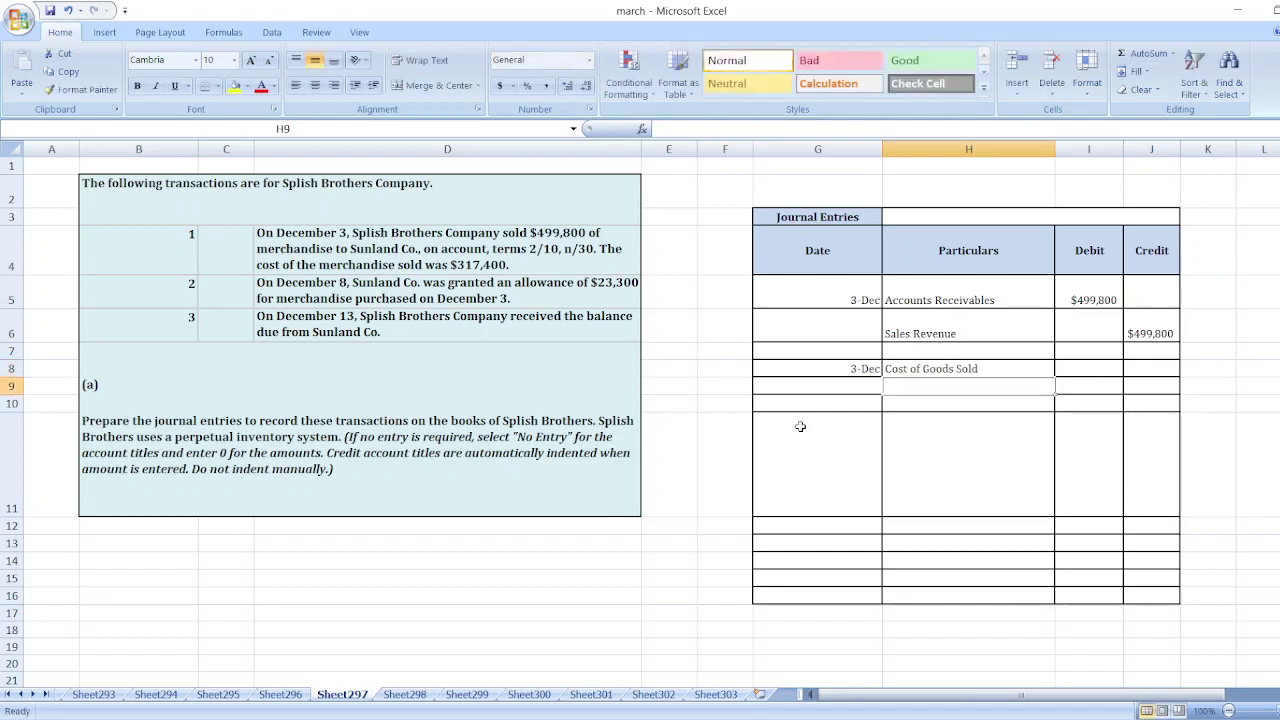
text(Inventory)
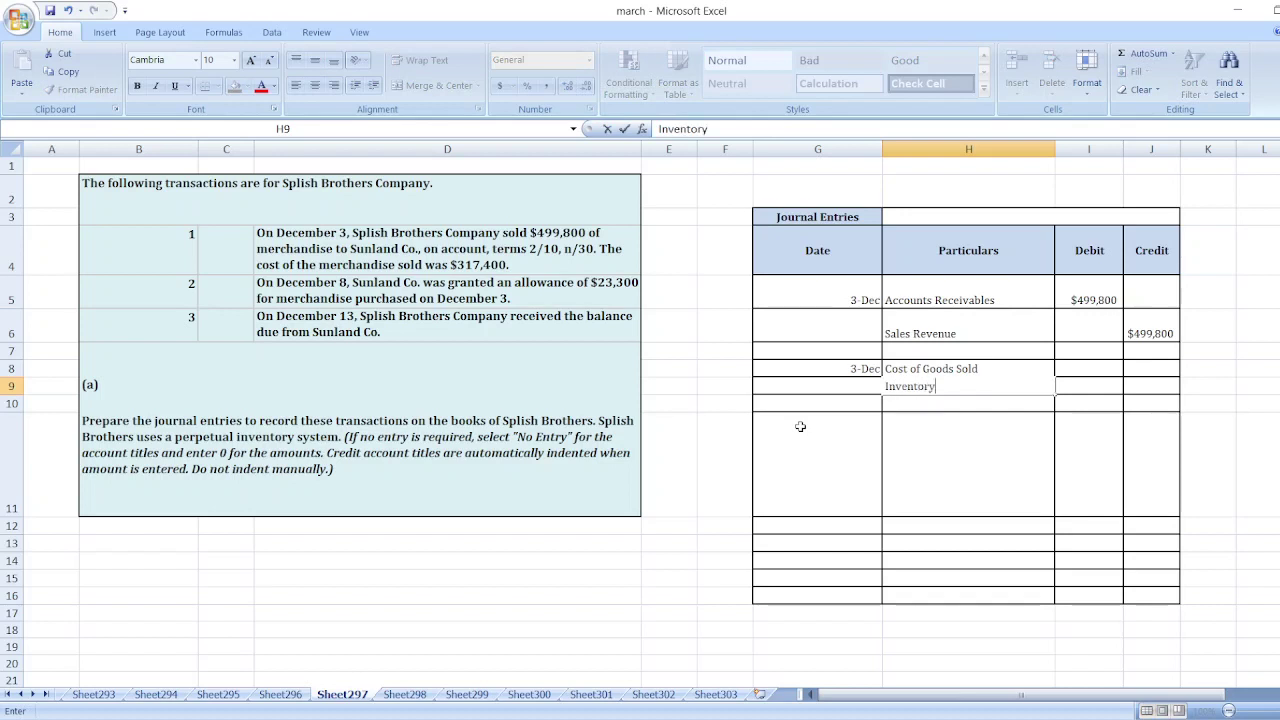
key(Tab)
- Enter $317,400 as the Cost of Goods Sold debit in I8 and as the Inventory credit in J9
key(Up)
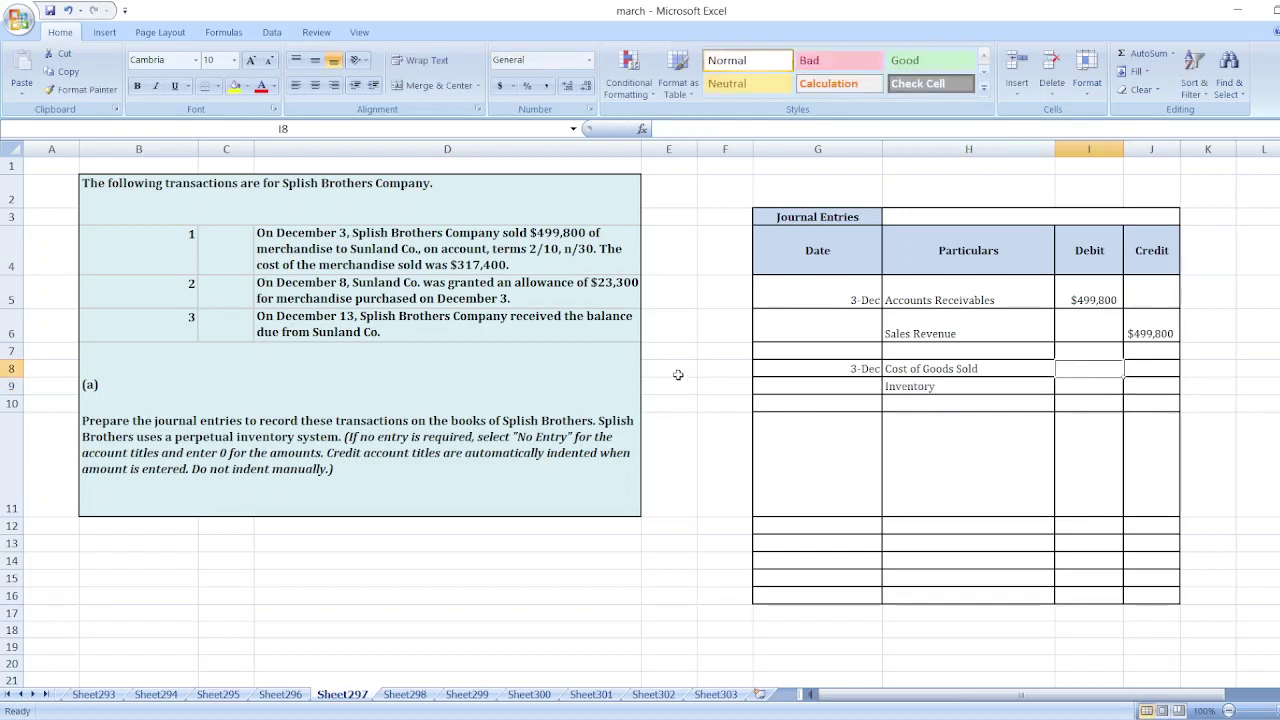
text($31)
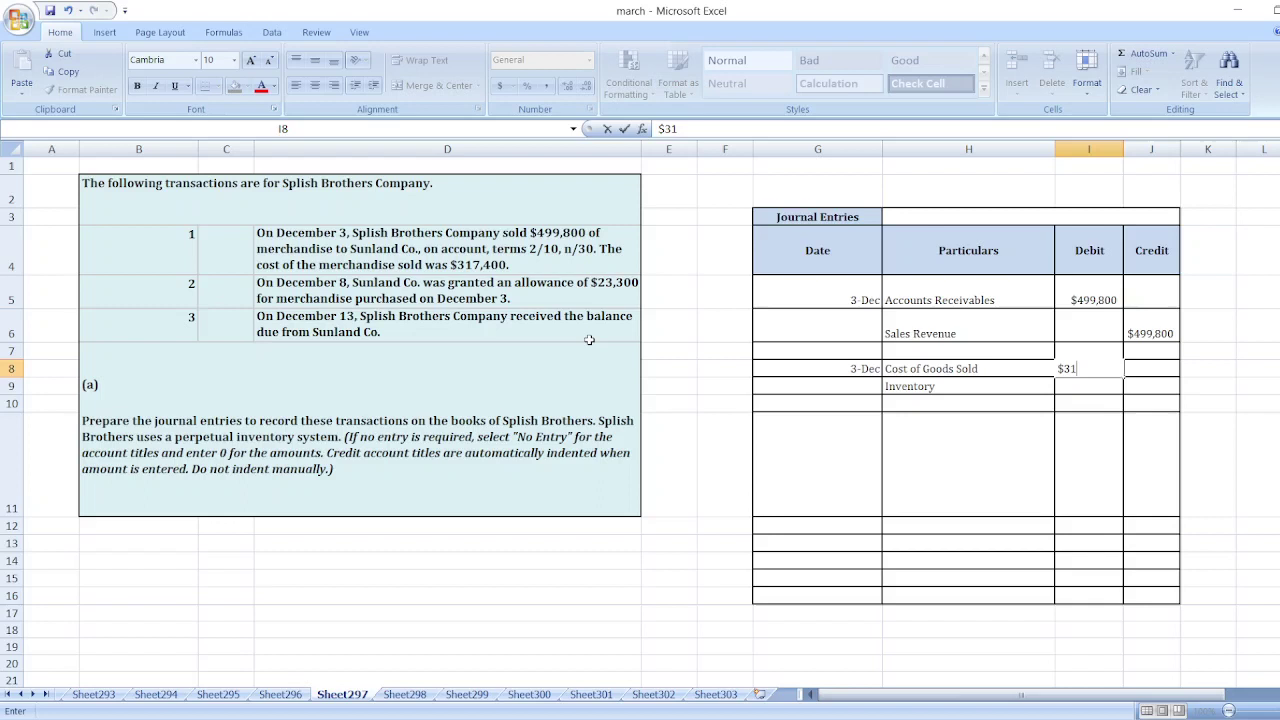
text(7,400)
key(Return)
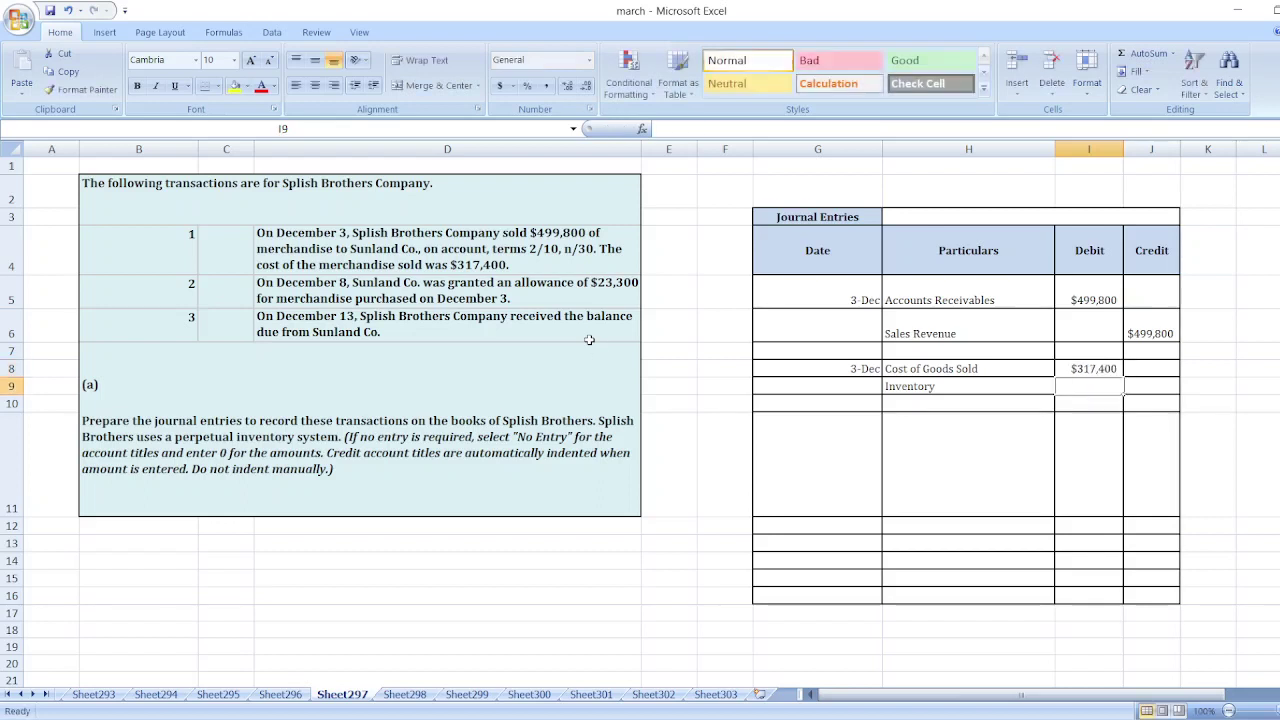
key(Tab)
text($317)
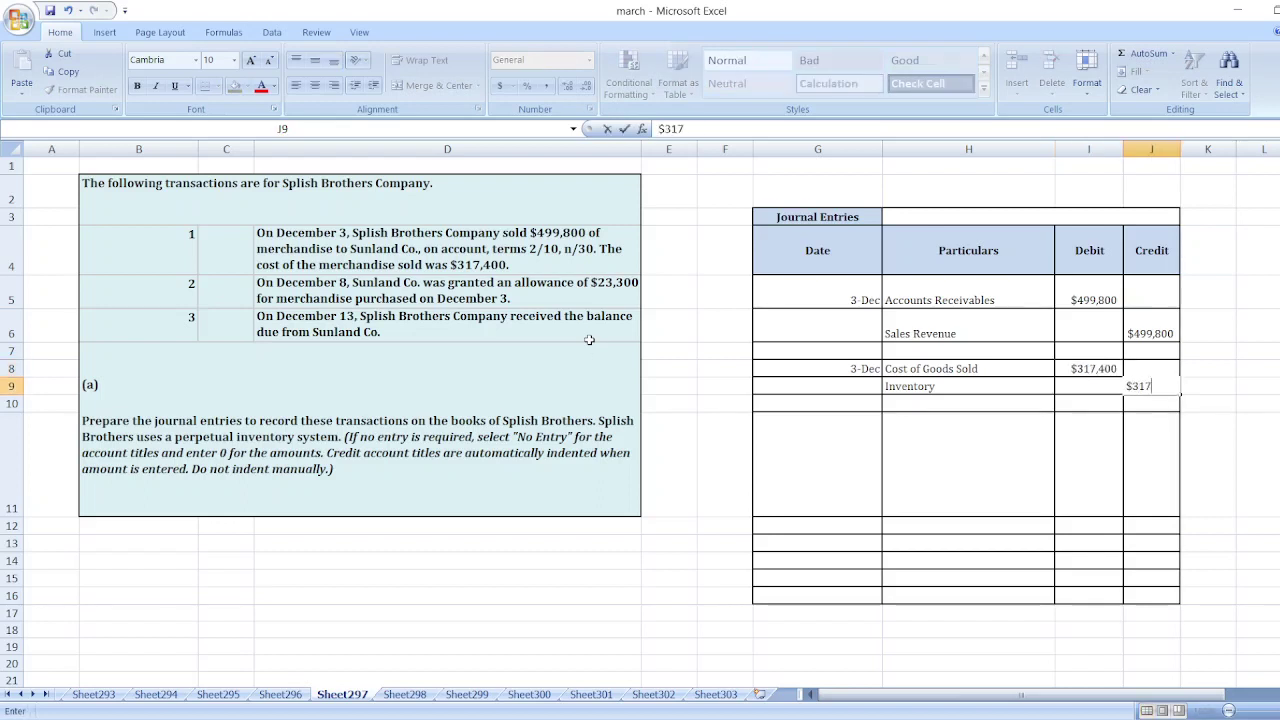
text(,400)
key(Return)
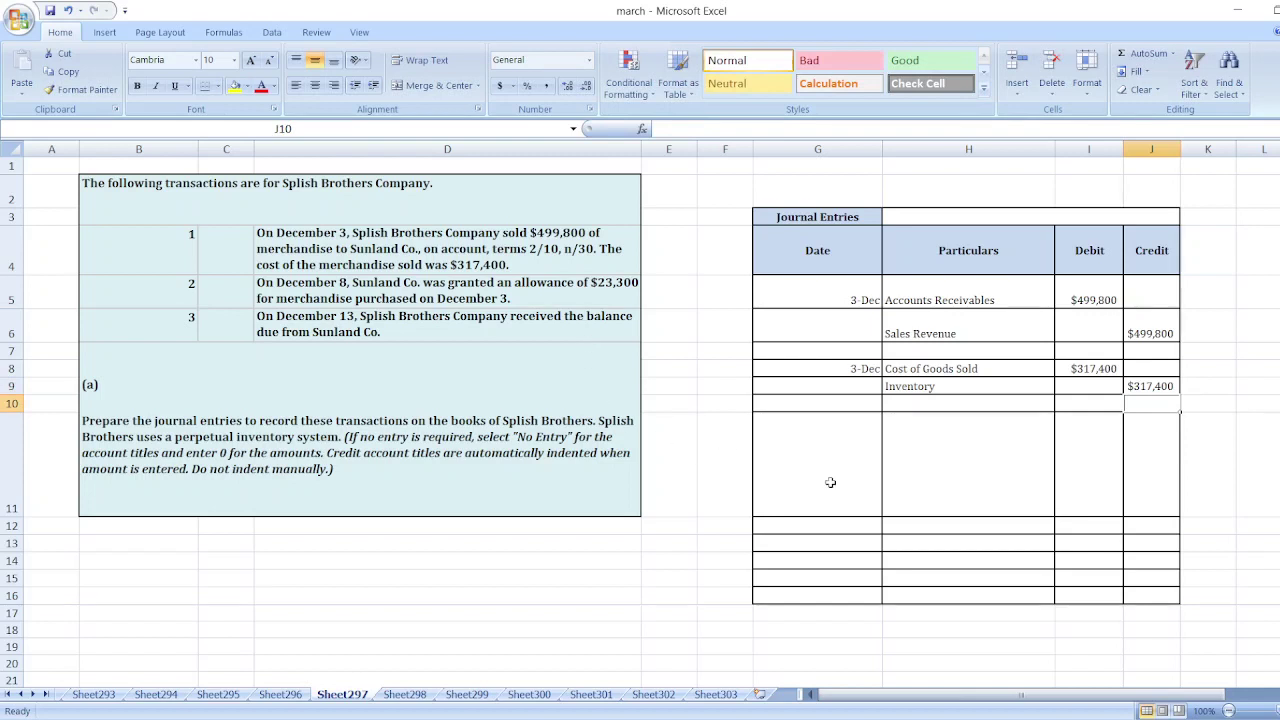
- Set up the allowance entry dated December 8 in G11, with Sales Return and Allowances in H11 and Accounts Receivables in H12
click(831, 483)
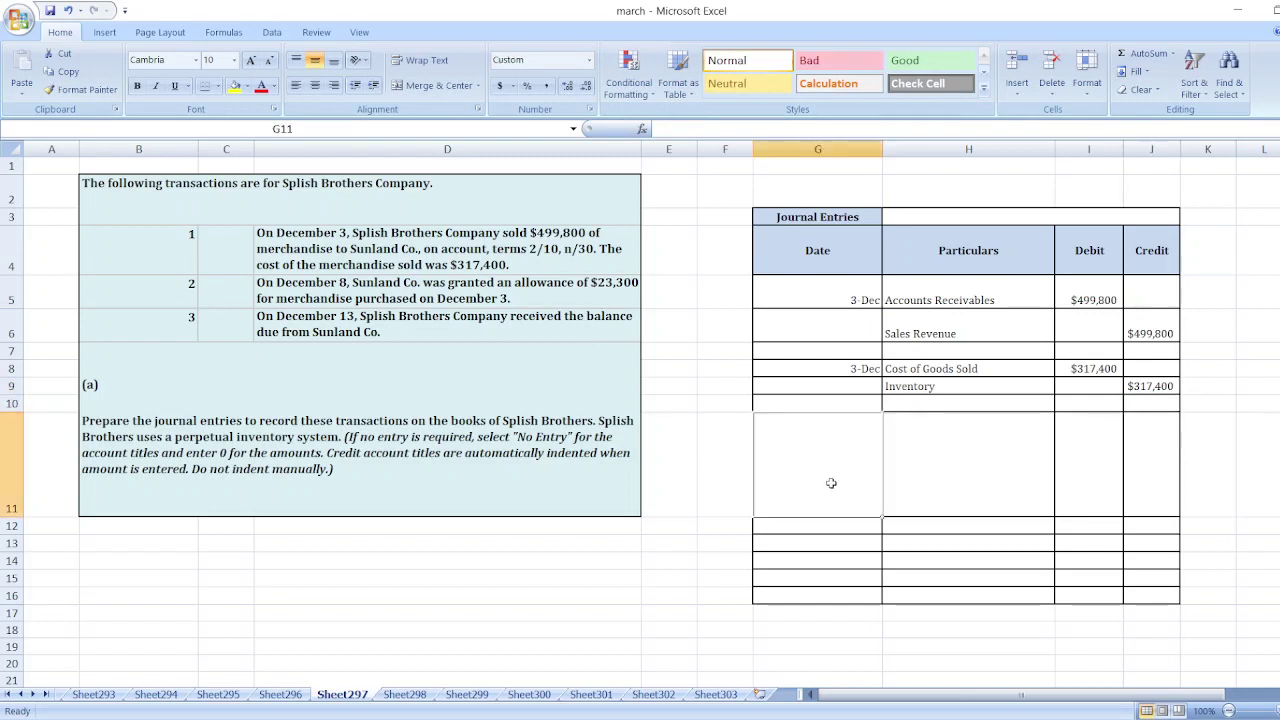
text(Dece)
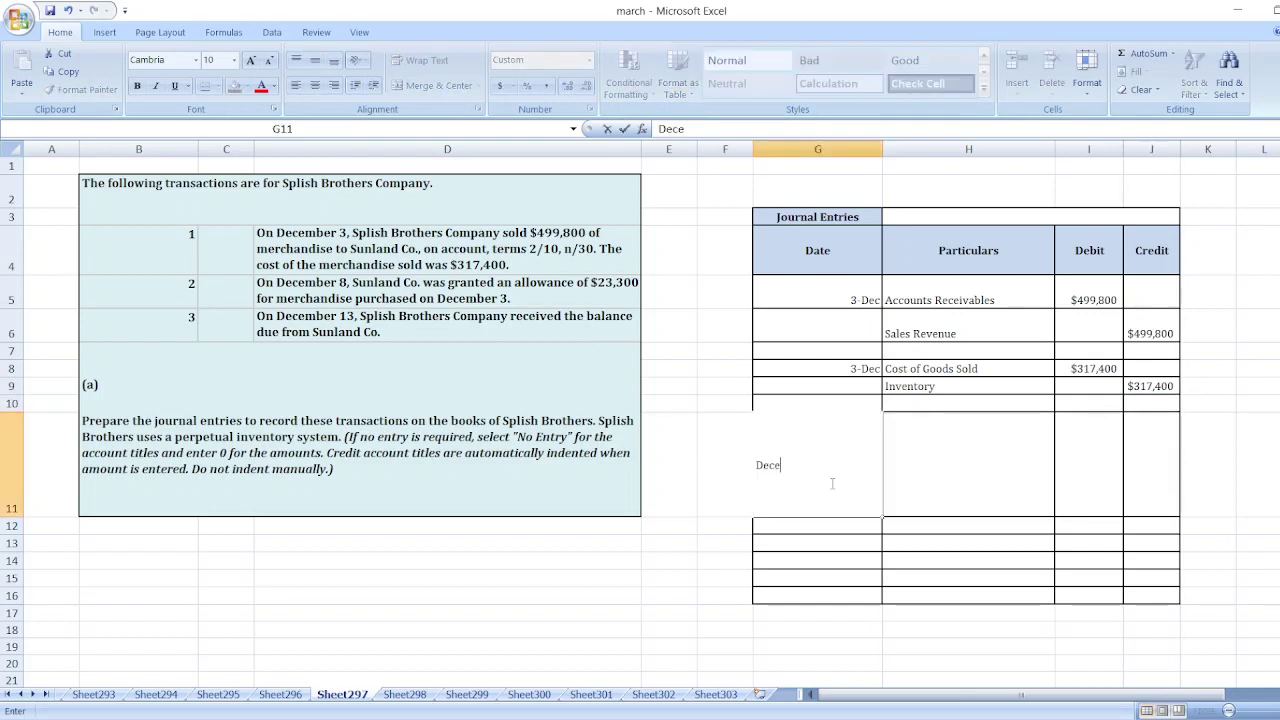
text(mber 8)
key(Tab)
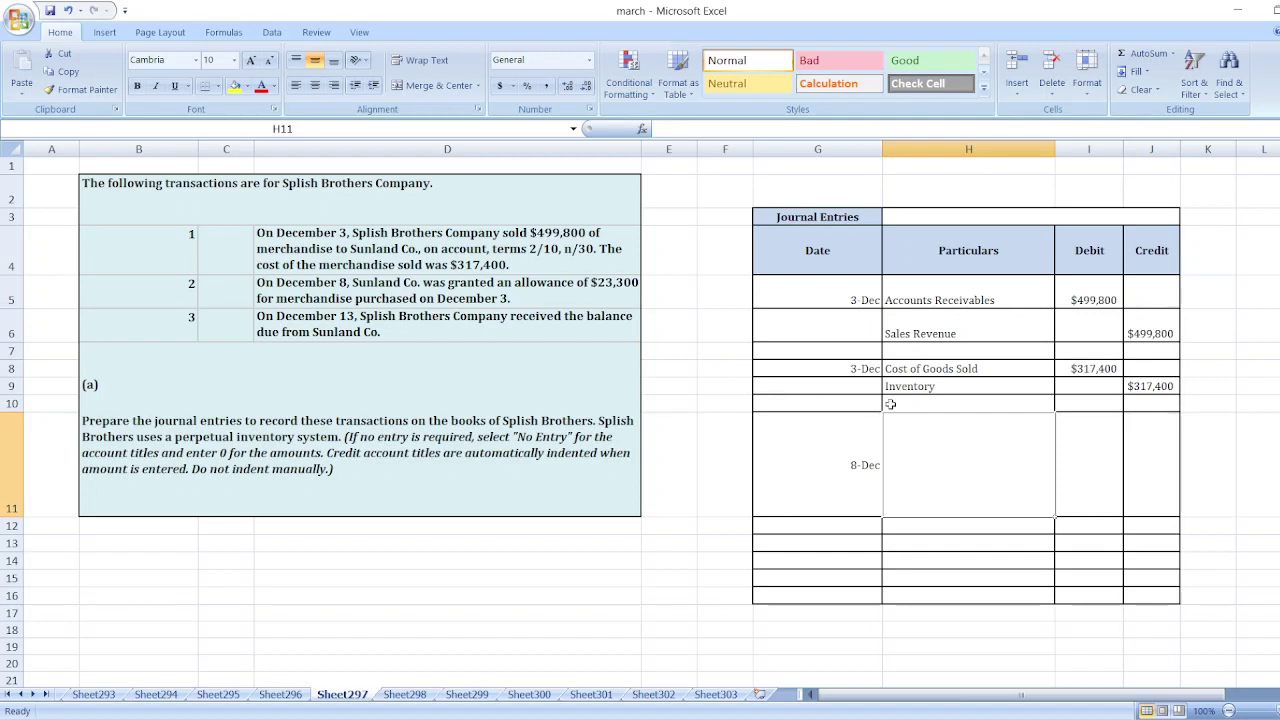
text(Sales R)
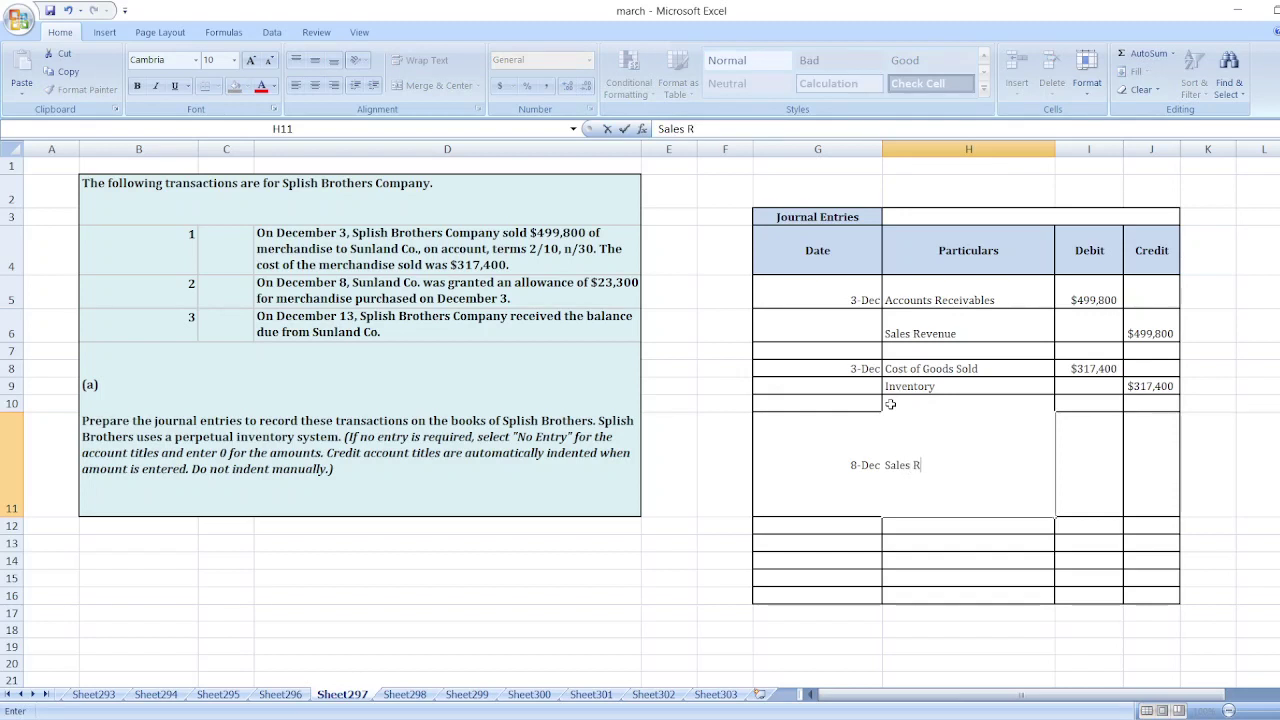
text(eturn and Allowances)
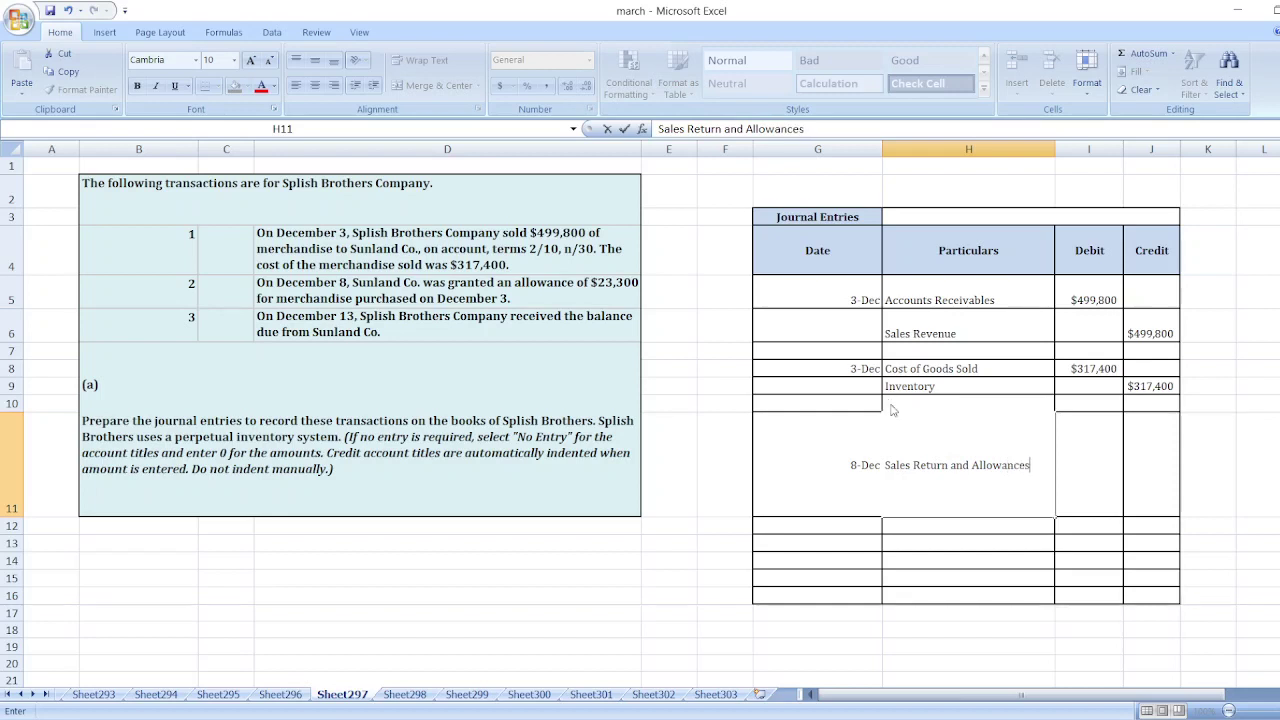
key(Return)
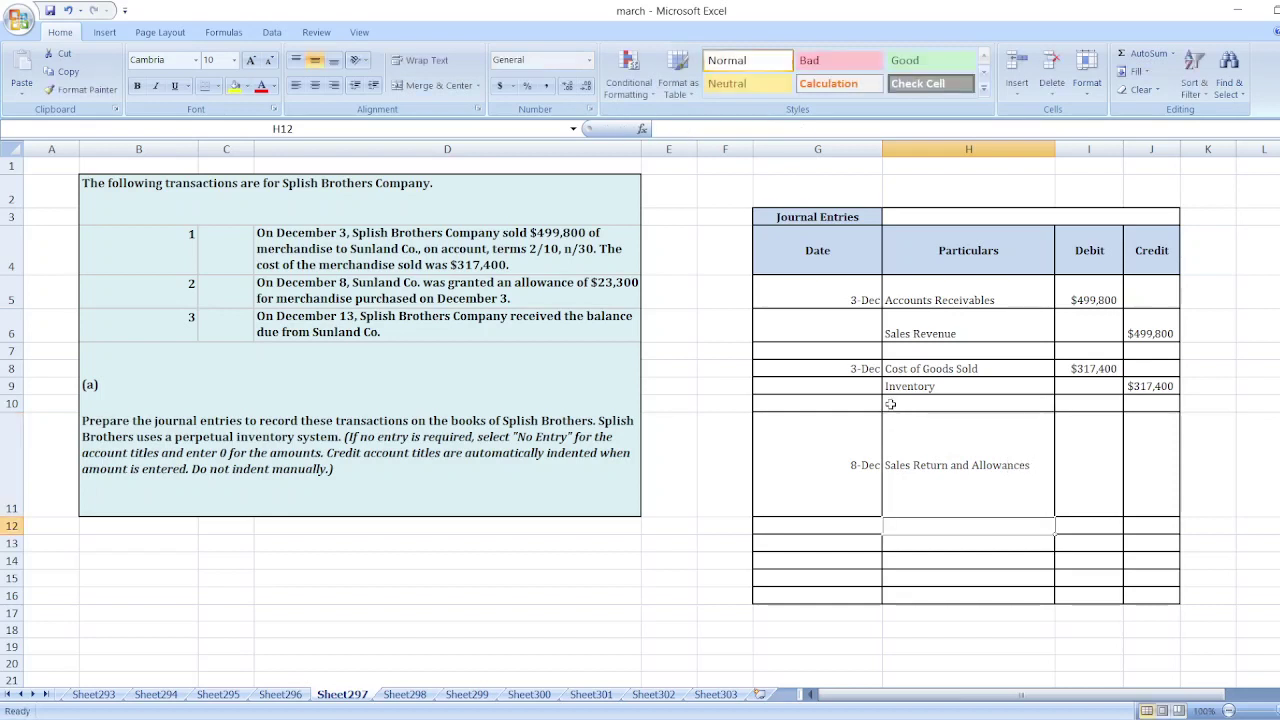
text(Accounts )
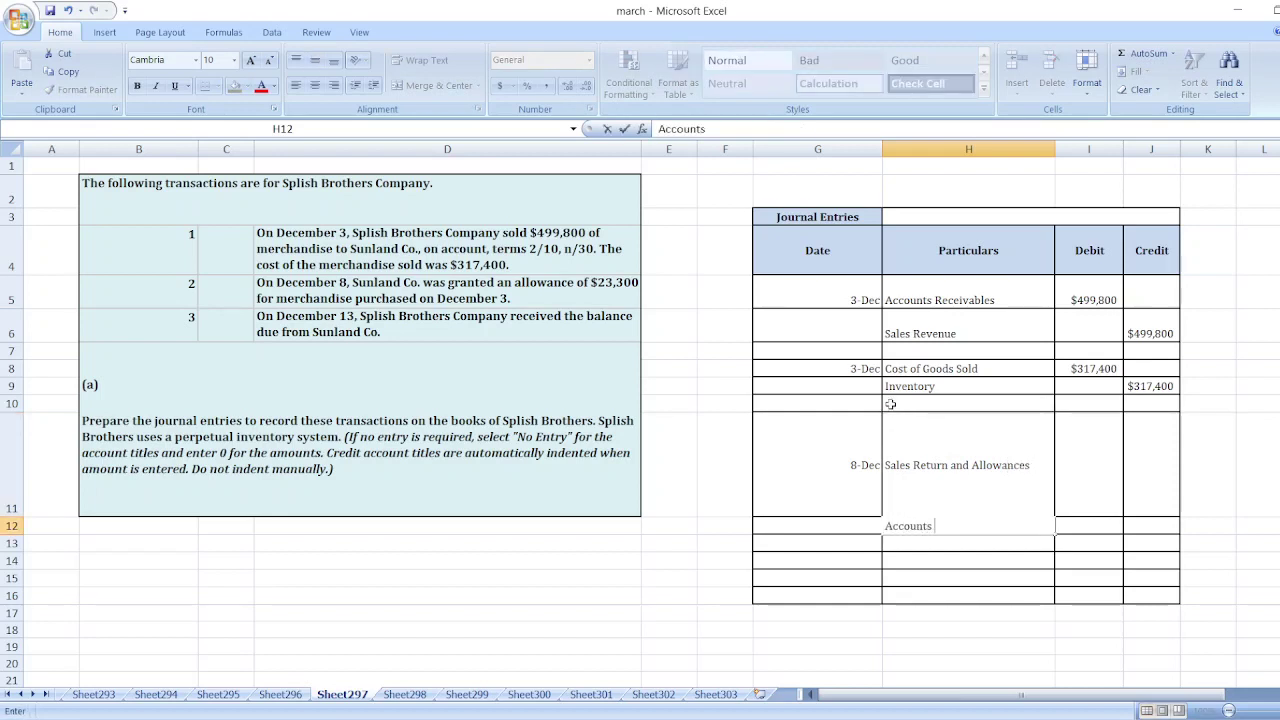
text(Receivables)
key(Right)
- Enter $23,300 as the Sales Return and Allowances debit in I11 and as the Accounts Receivables credit in J12
key(Up)
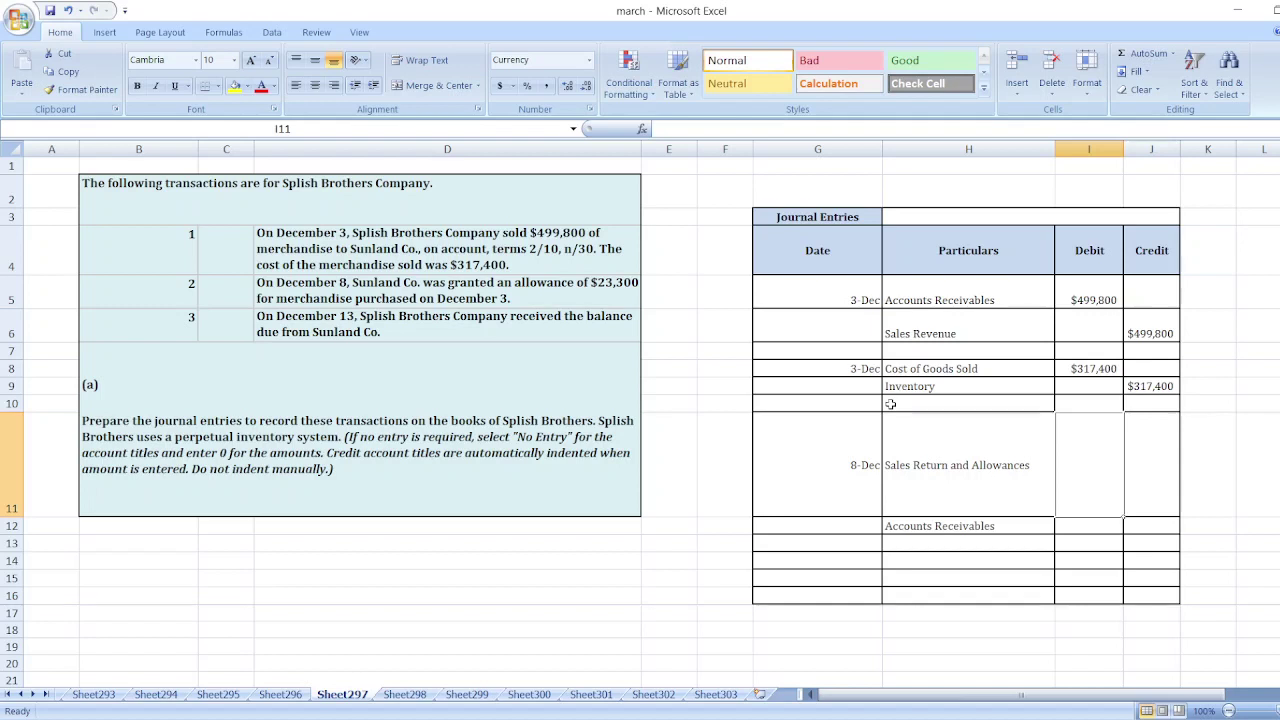
text($23300)
key(Return)
key(Right)
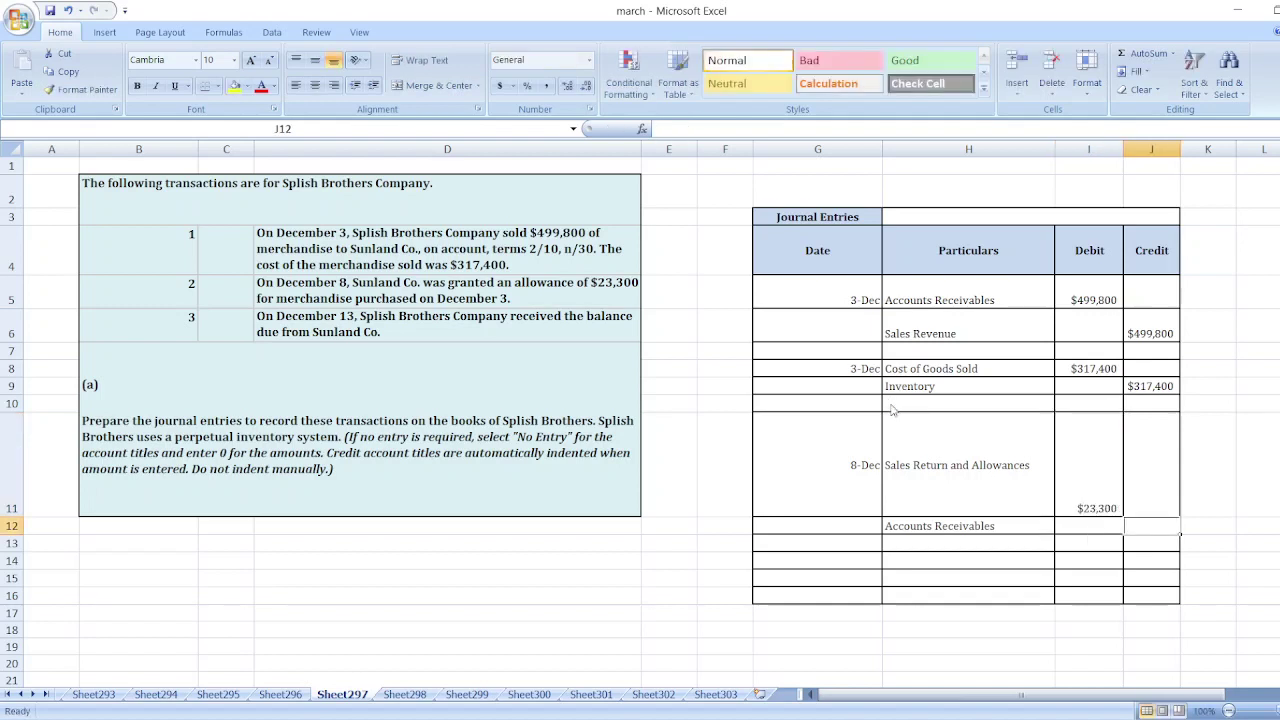
text($23,300)
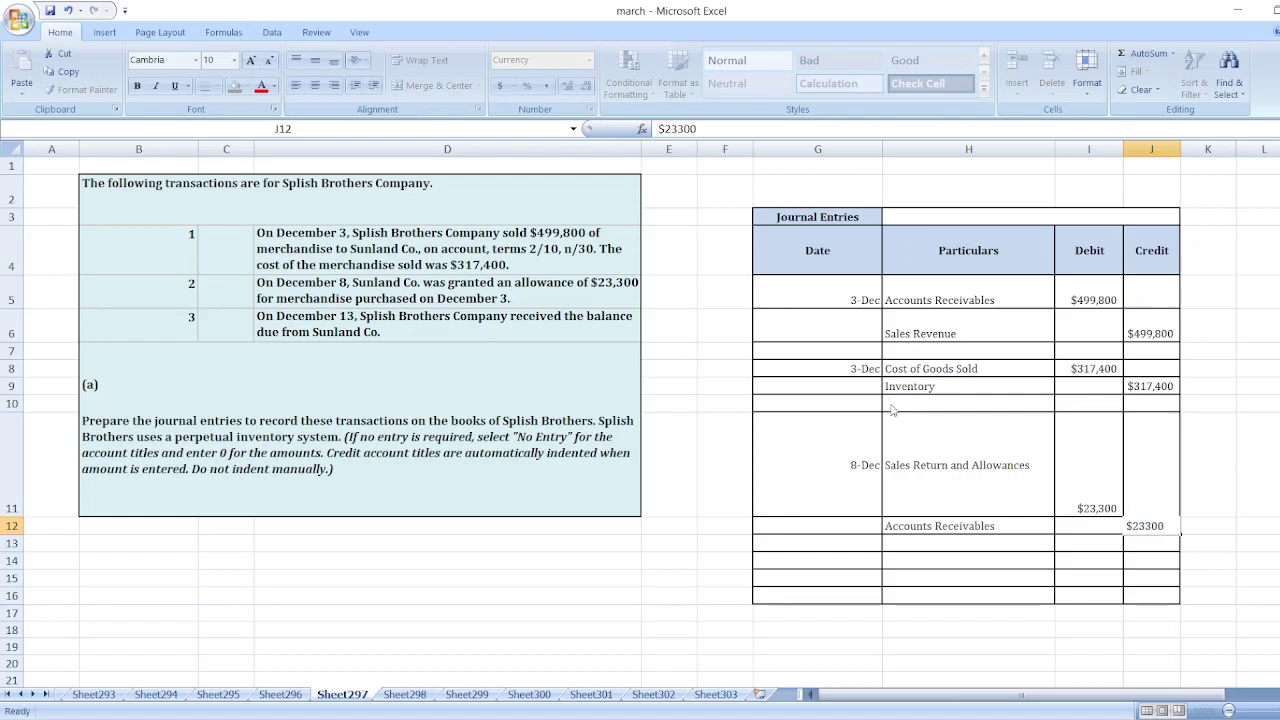
key(Return)
- Start the collection entry with the date December 13 in G14 and the account Cash in H14
click(860, 555)
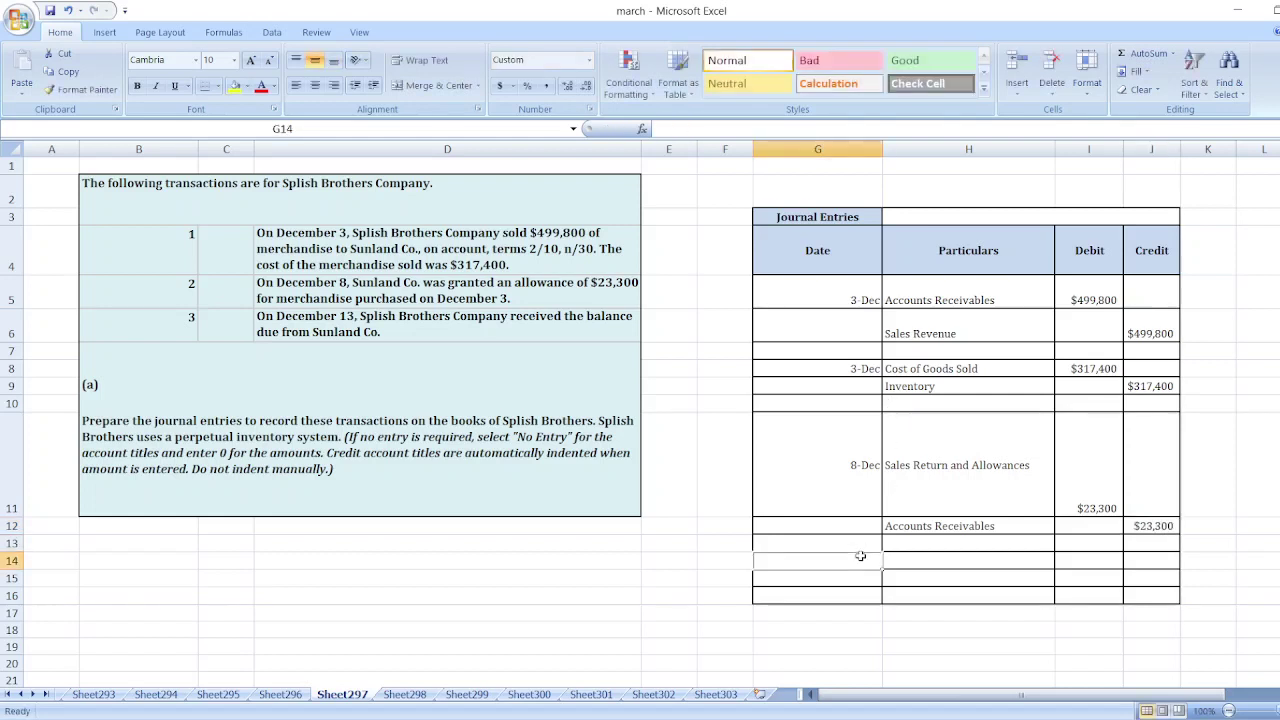
text(D)
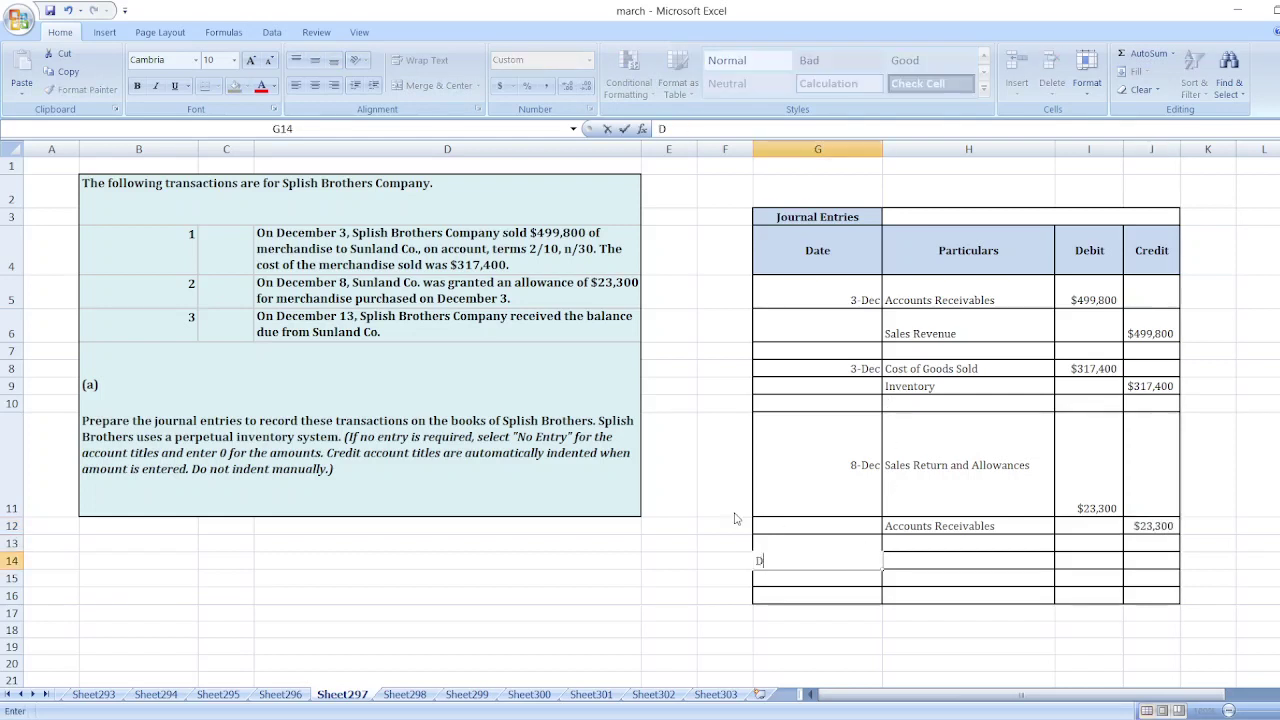
text(ecember 13)
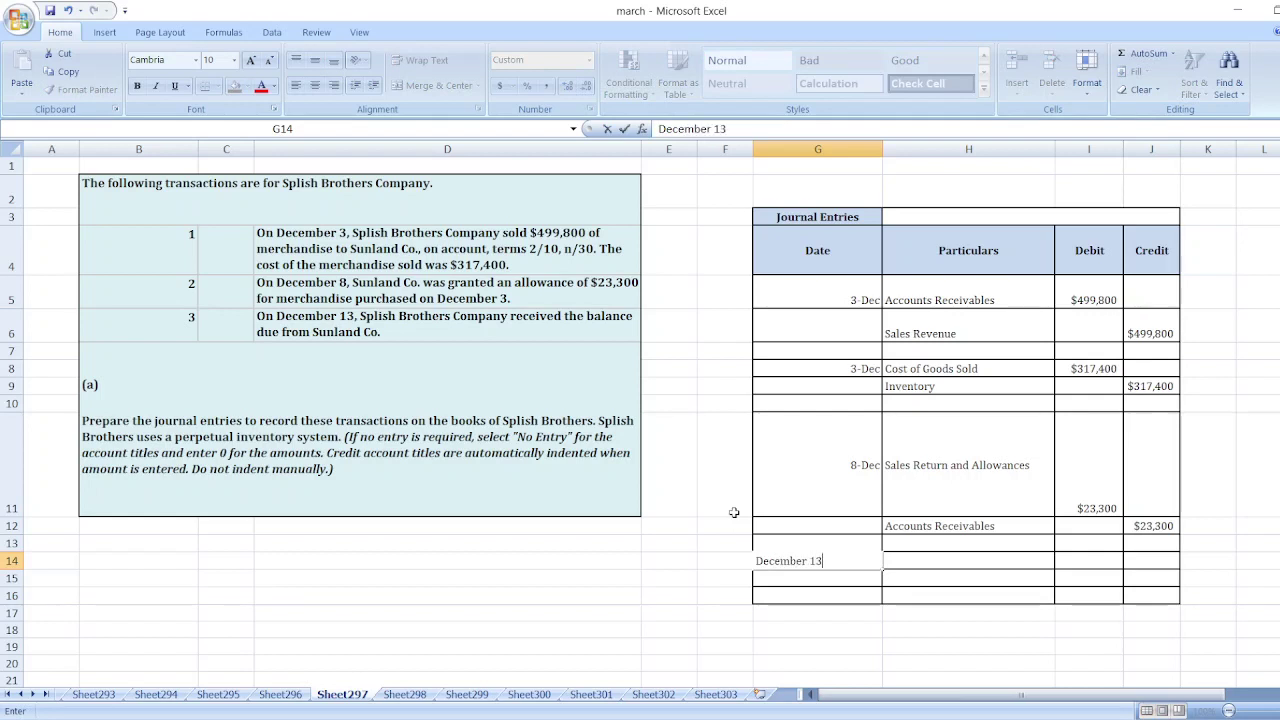
key(Tab)
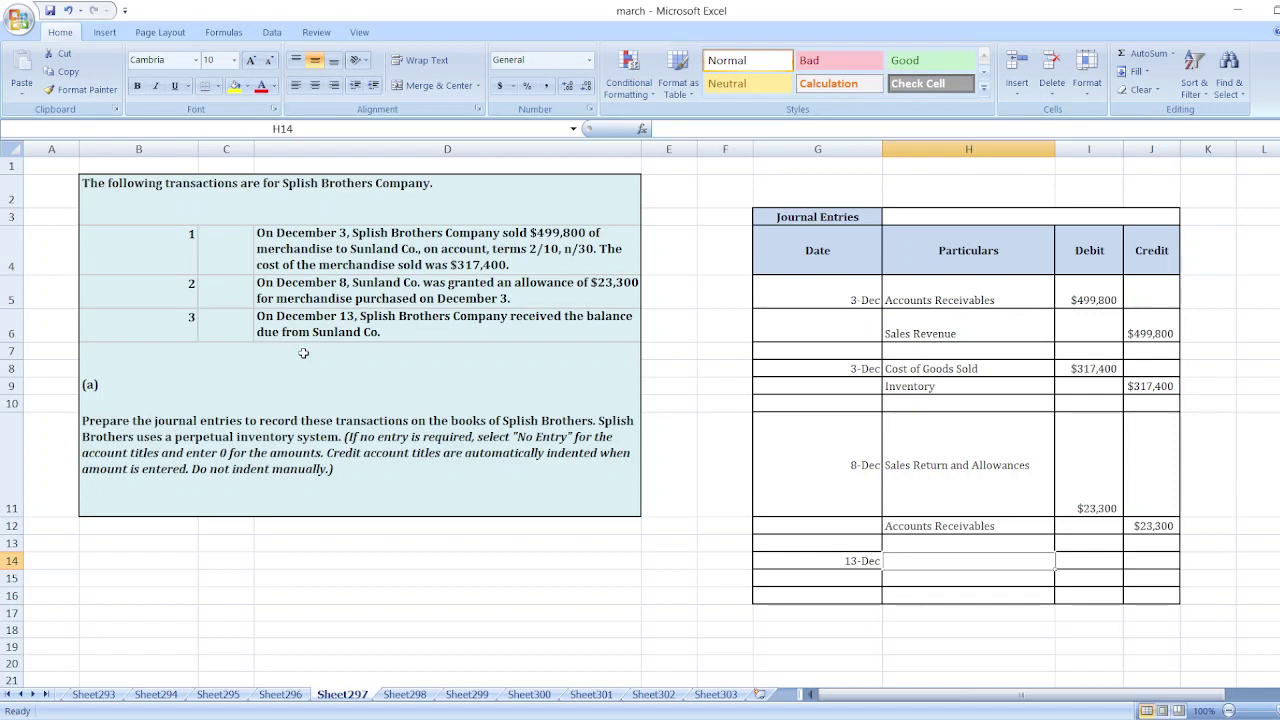
text(Cash)
key(Return)
- Add Sales Discounts in H15 and Accounts Receivables in H16 as the remaining accounts of the December 13 entry
text(Sale)
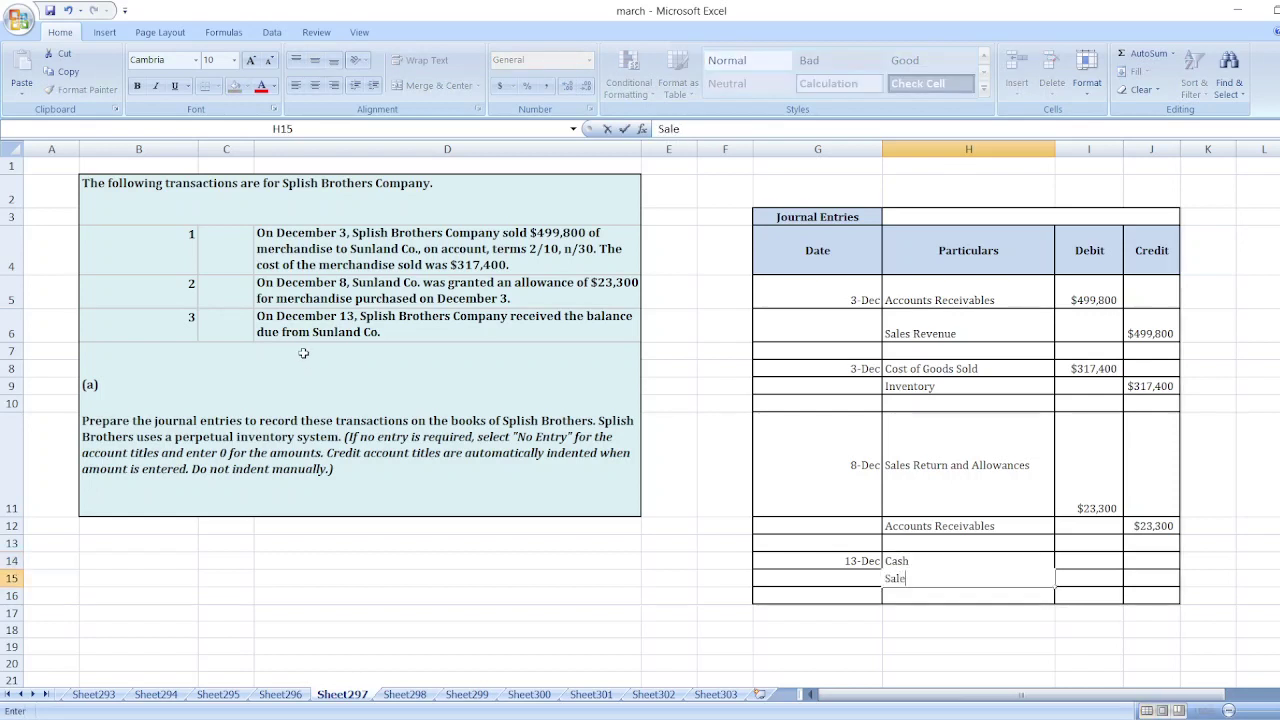
text(s Discounts)
key(Return)
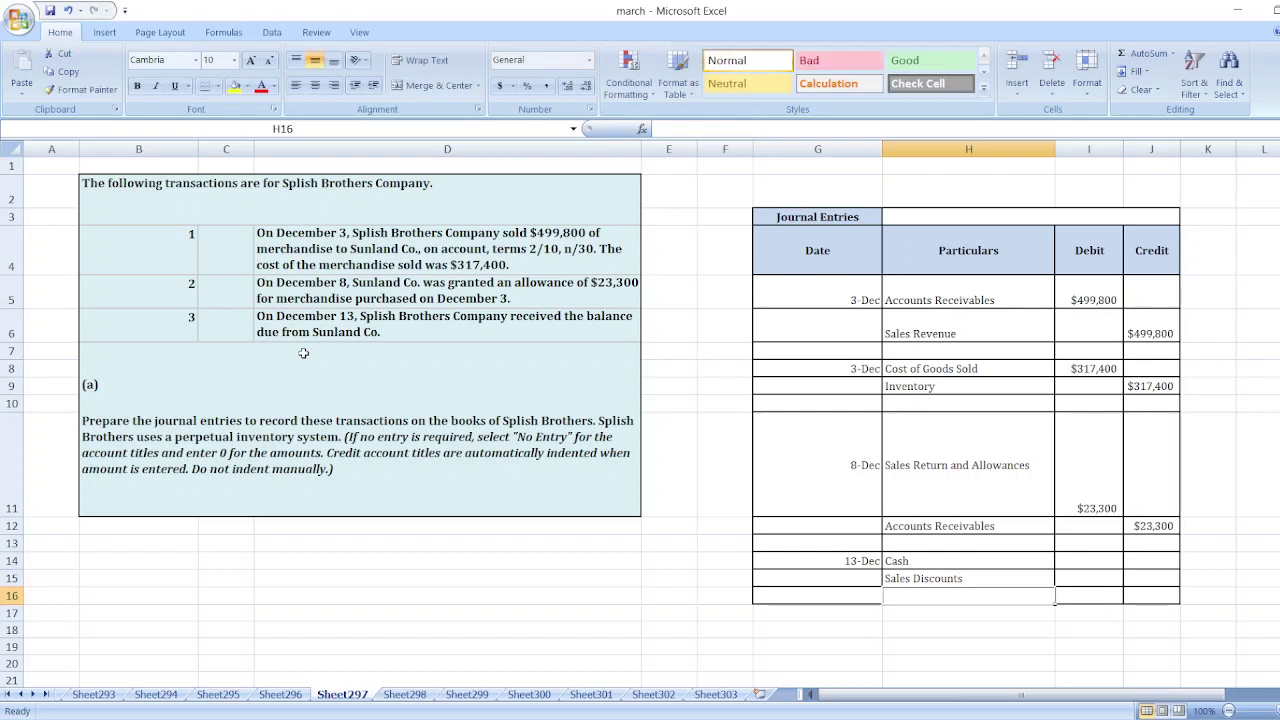
text(Acc)
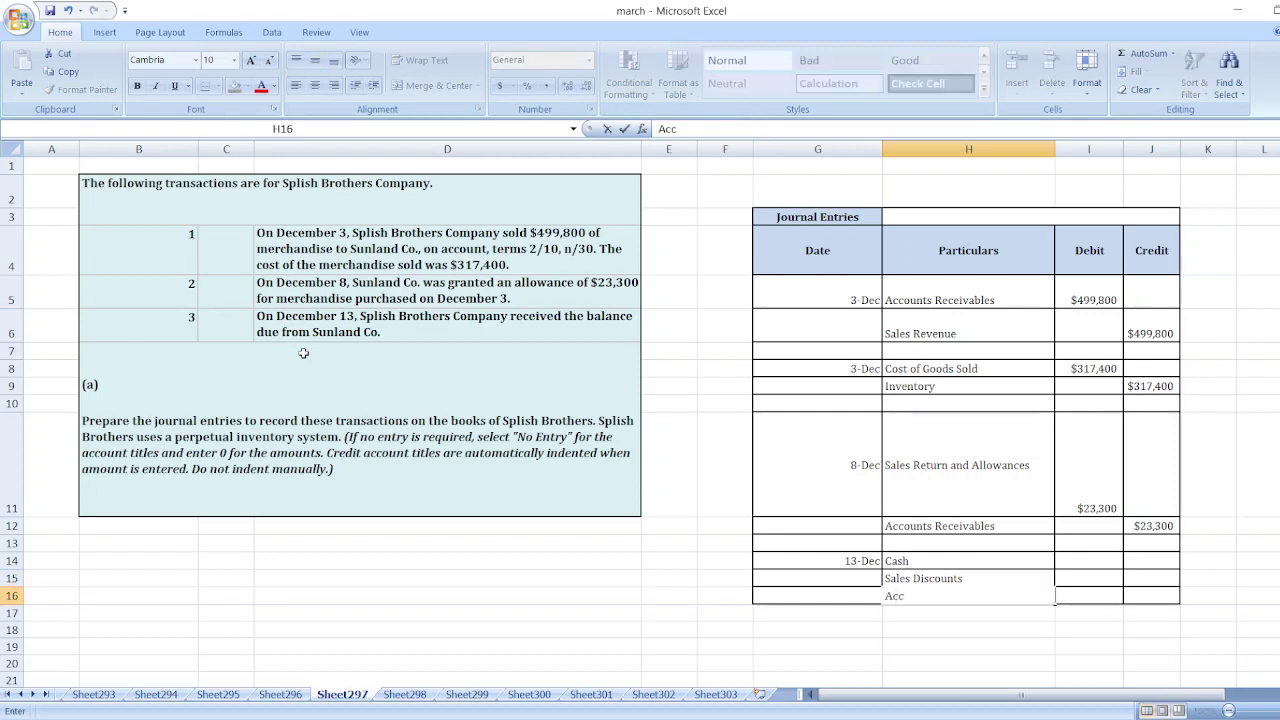
text(ounts Receivables)
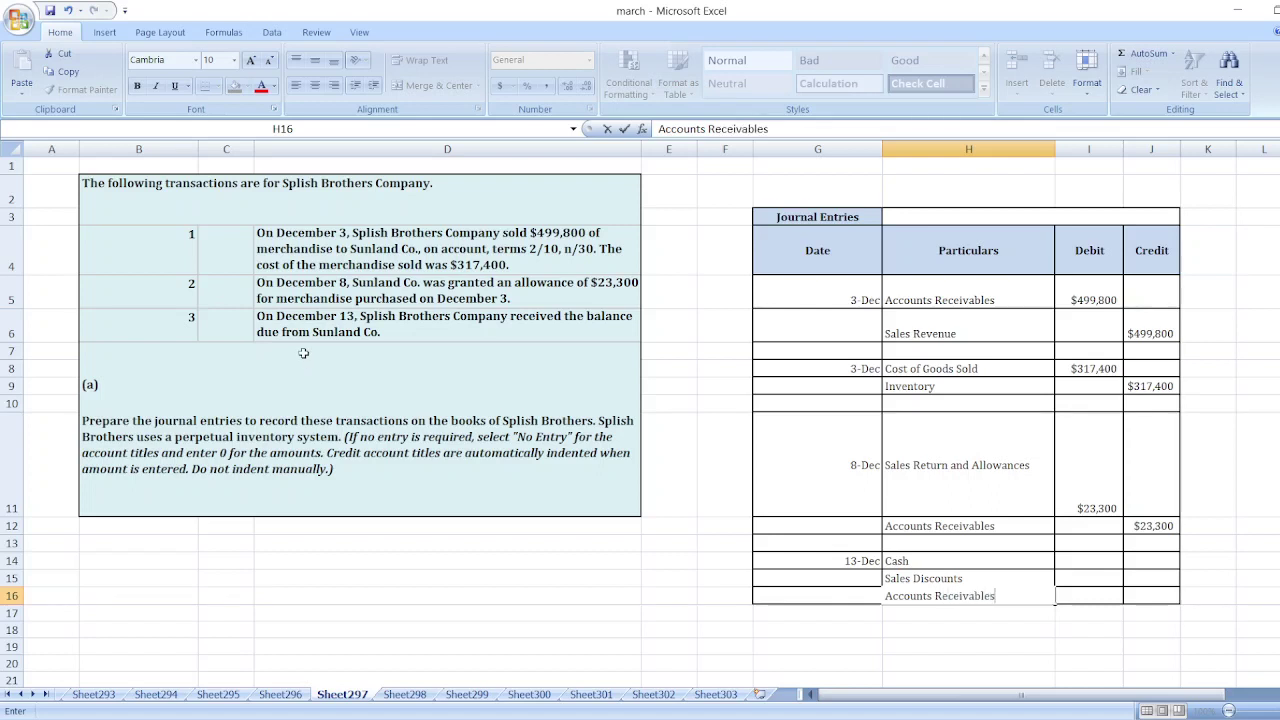
key(Tab)
- Calculate the Accounts Receivables credit in J16 as the December 3 receivable in I5 minus the allowance in I11
key(Up)
key(Up)
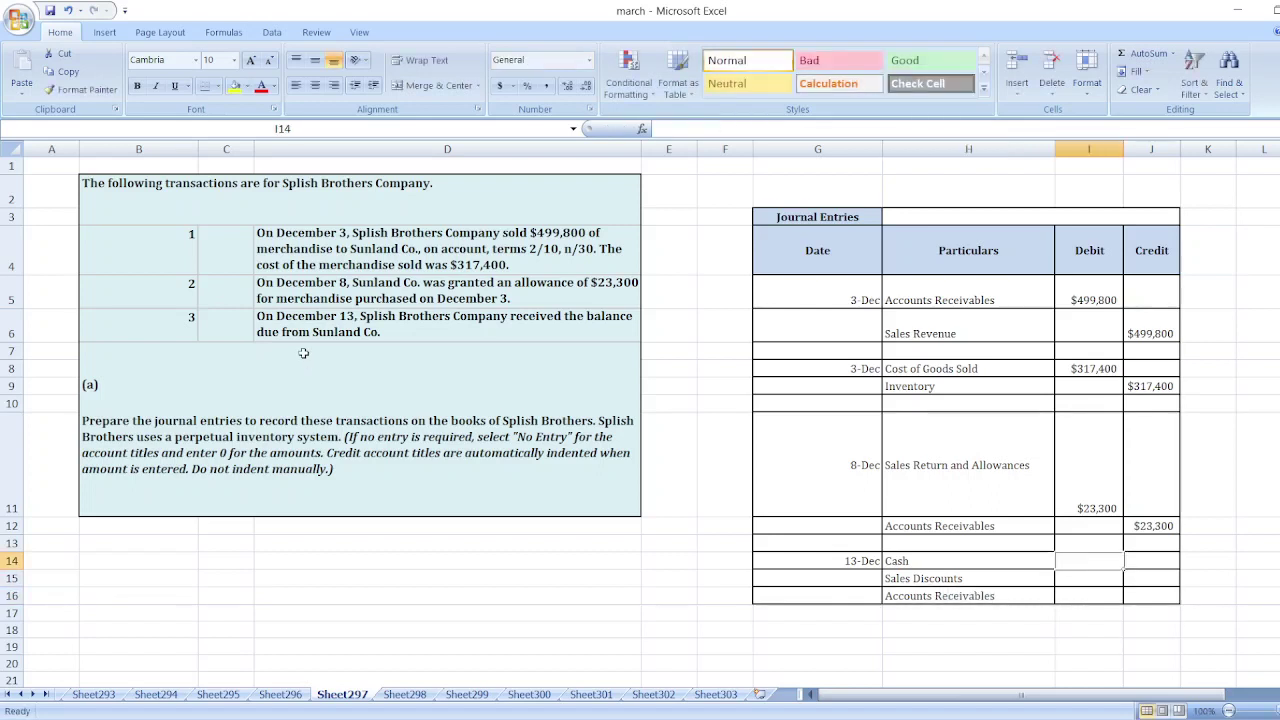
key(Right)
key(Down)
key(Down)
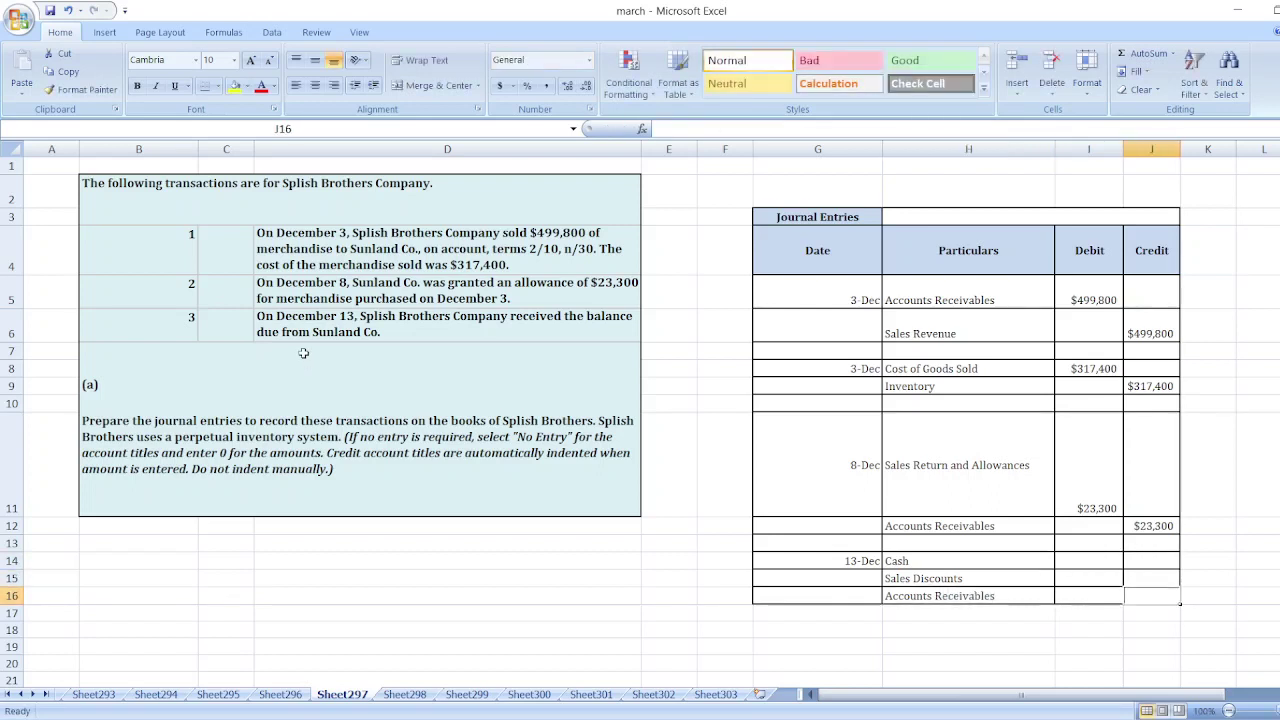
text(=)
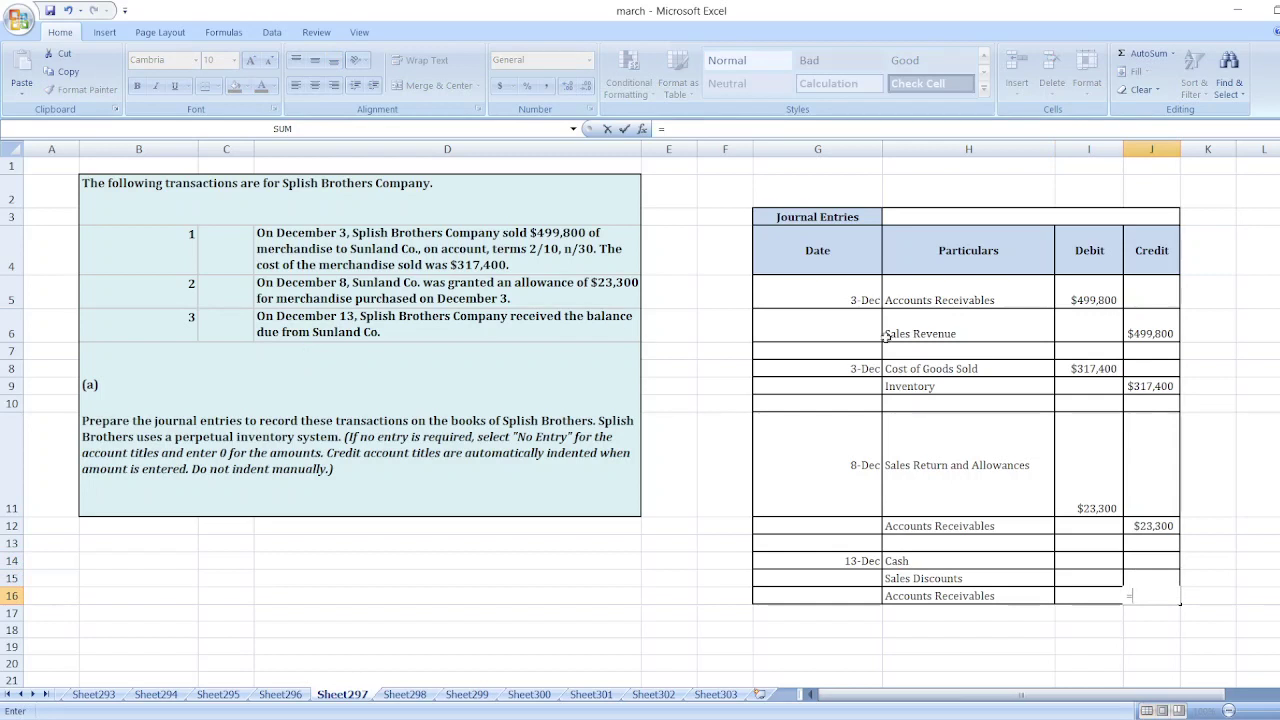
click(1071, 305)
text(-)
click(1100, 490)
key(Return)
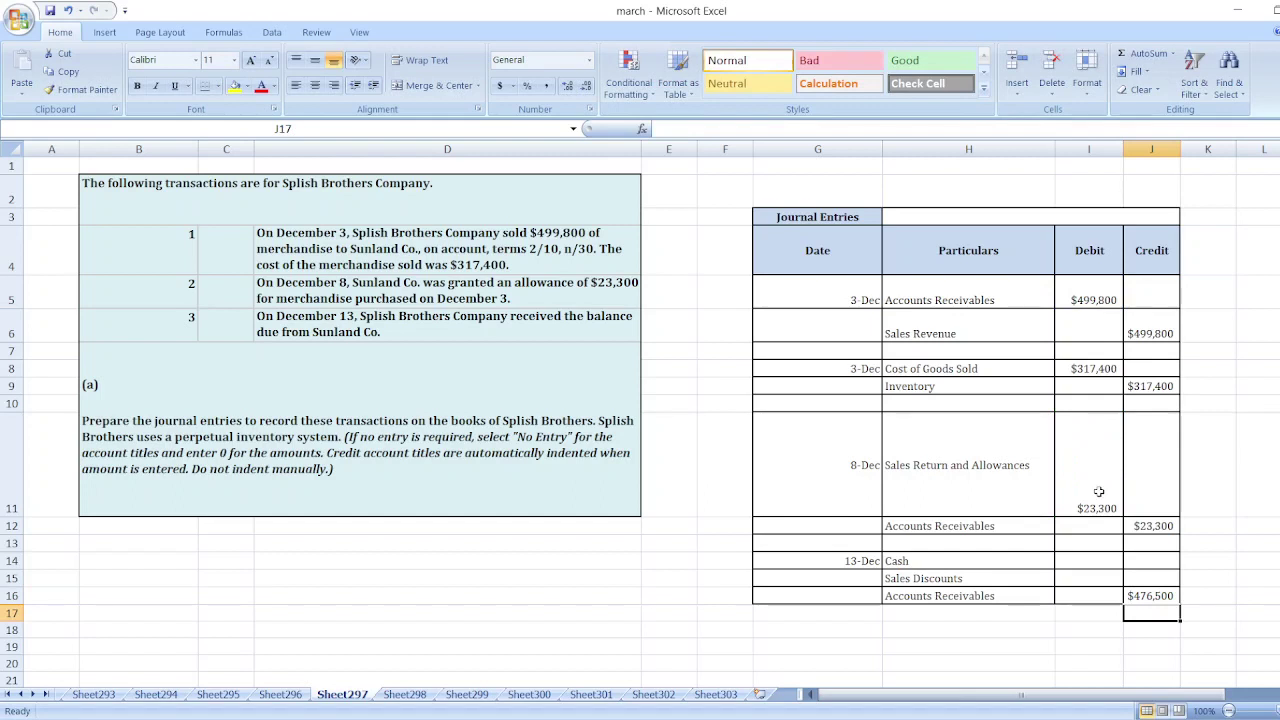
- Calculate the Sales Discounts debit in I15 as 2% of the Accounts Receivables credit with =J16*2%
click(1081, 572)
text(=)
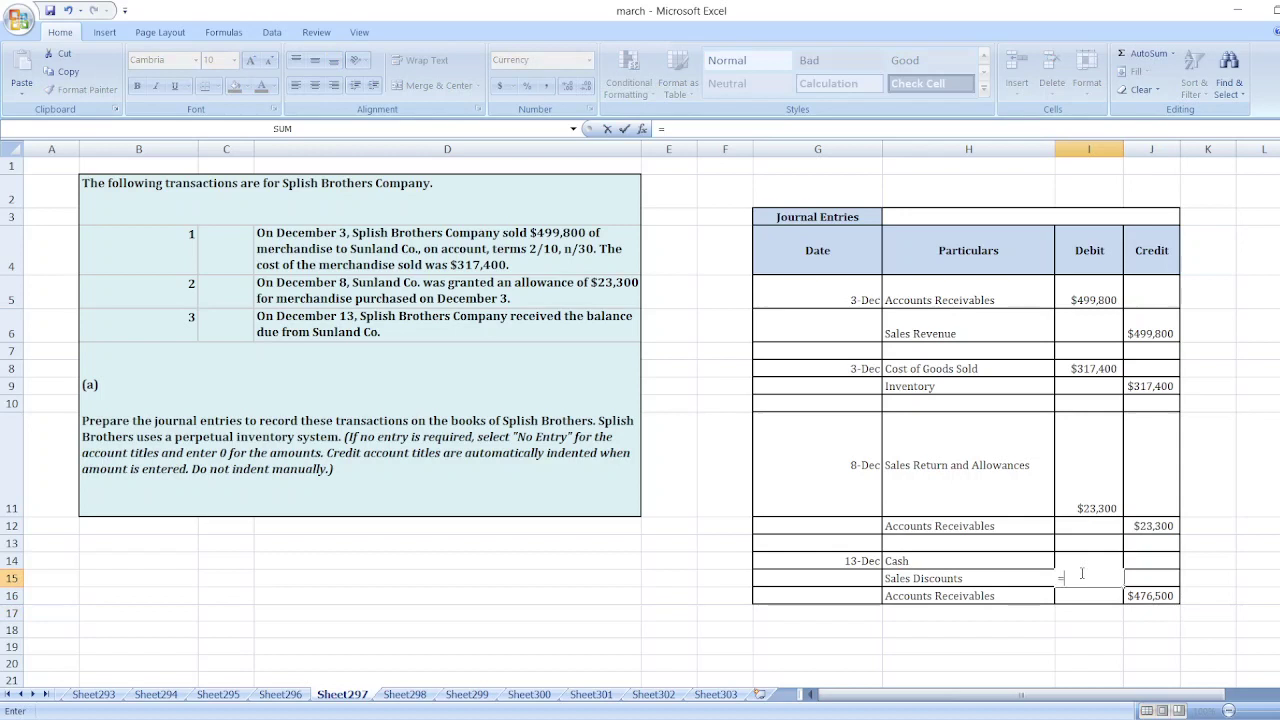
click(1142, 598)
text(*2%)
key(Return)
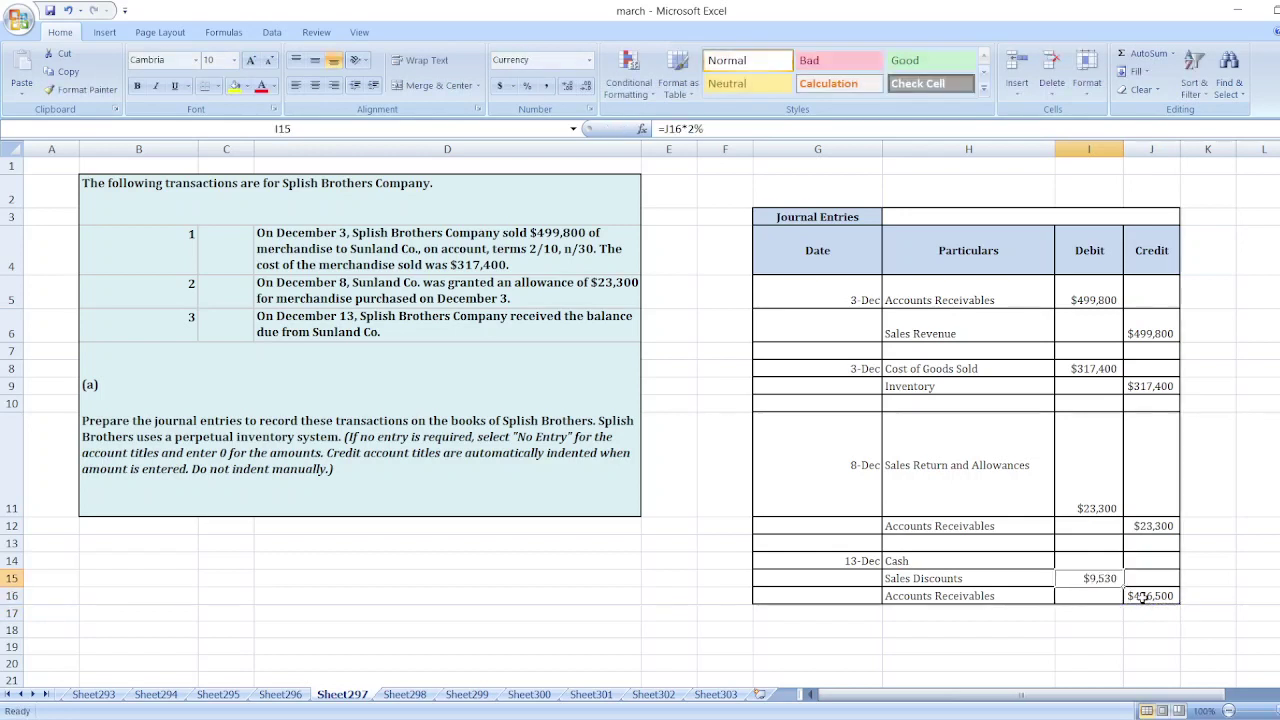
- Calculate the Cash debit in I14 as the Accounts Receivables credit in J16 minus the Sales Discounts in I15
key(Up)
key(Up)
text(=)
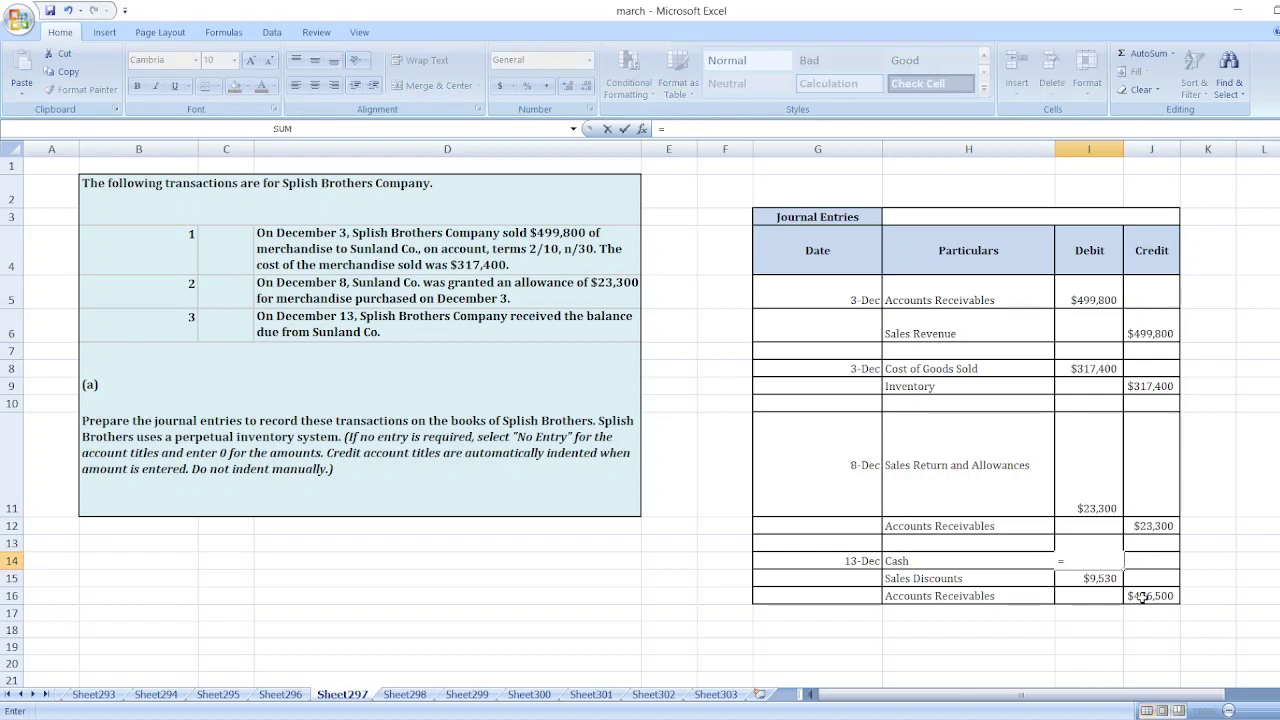
click(1148, 598)
text(-)
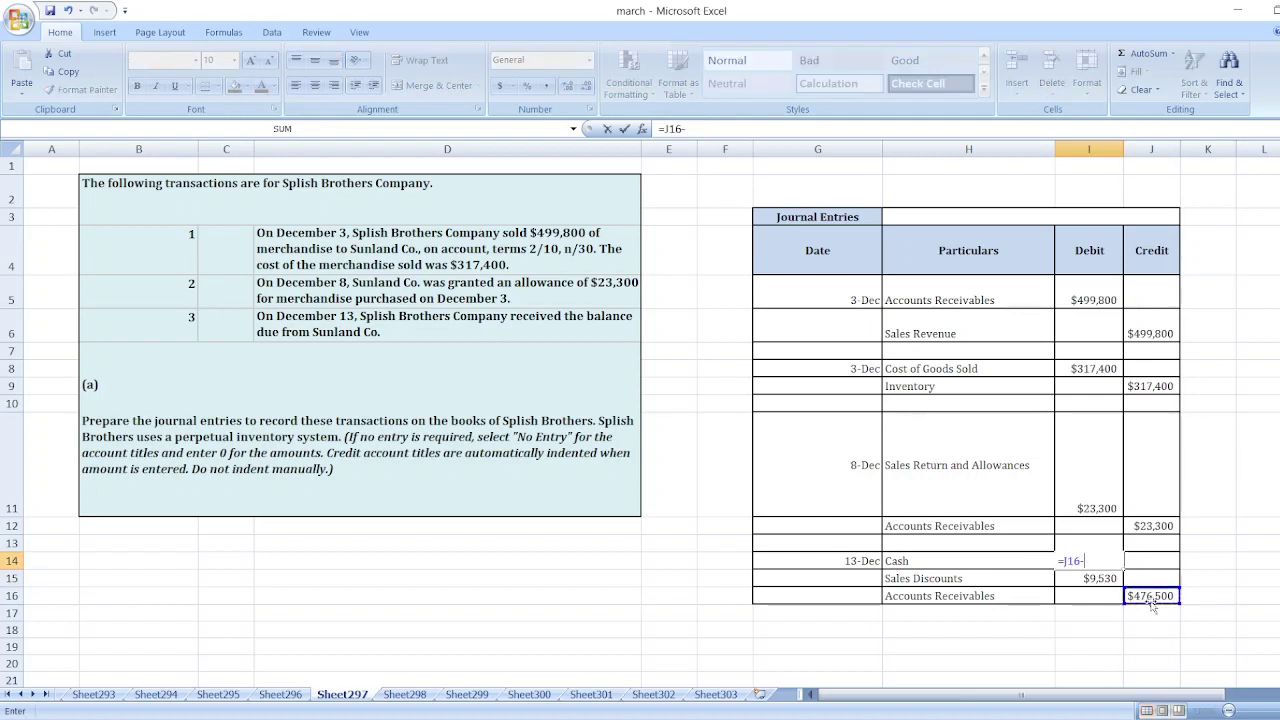
click(1097, 578)
key(Return)
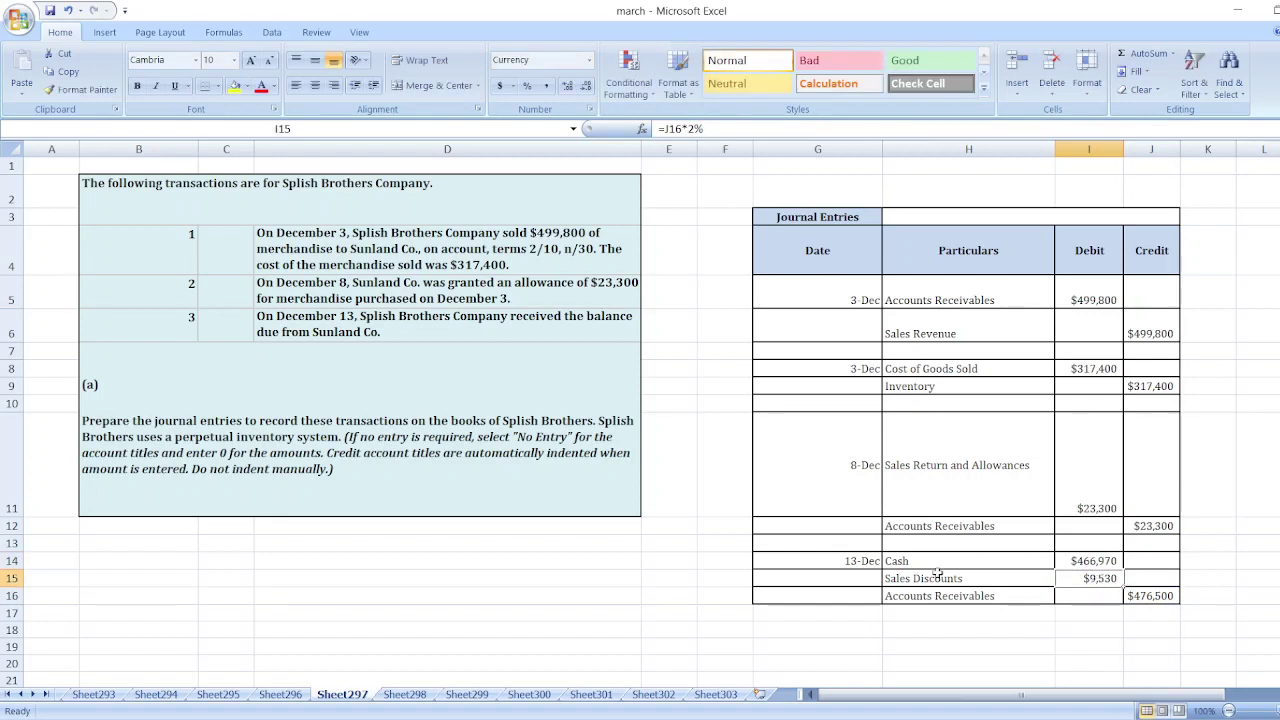
click(900, 630)
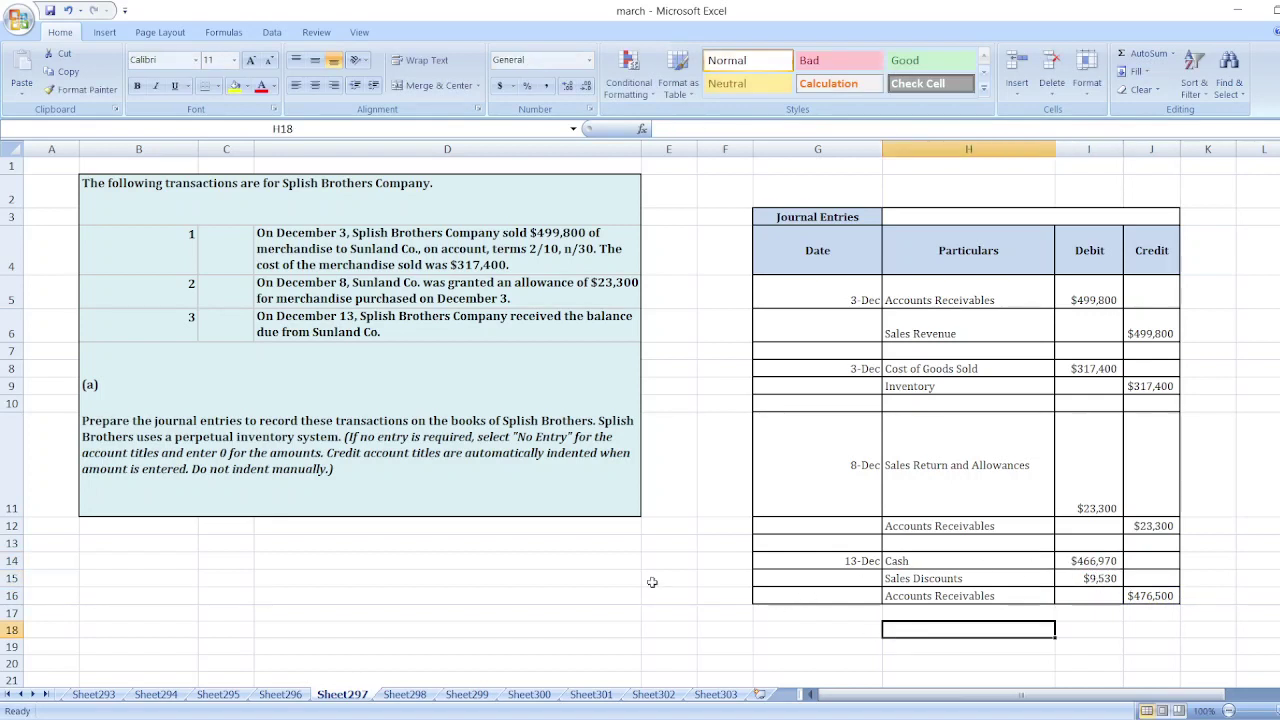